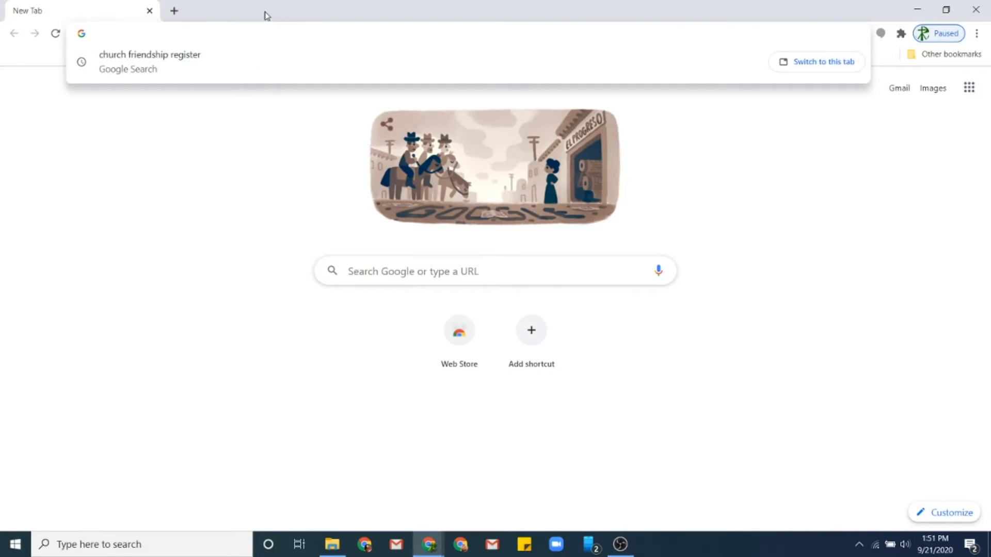
# - Go to forms.google.com in Chrome to start a new blank form
pyautogui.write('forms.googo')
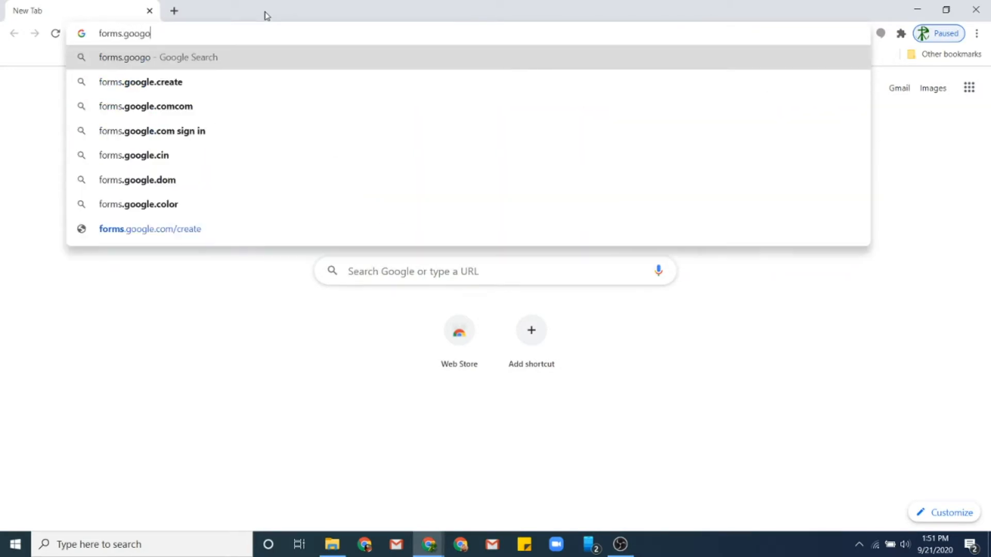
pyautogui.press('BackSpace')
pyautogui.write('le.co')
pyautogui.press('Return')
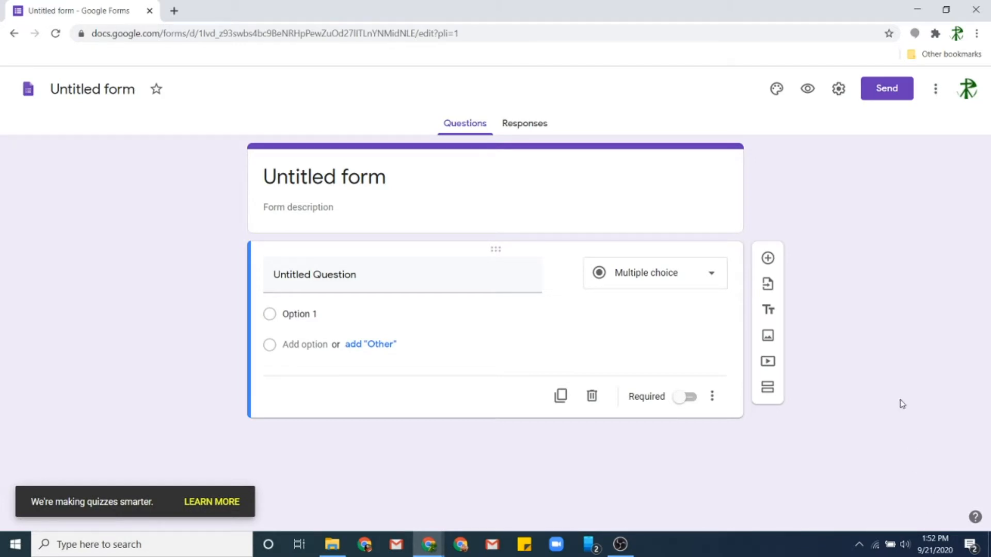
# - Title the form 'Church Friendship Register' and add the description 'We're glad you joined us for worship today!…'
pyautogui.click(353, 180)
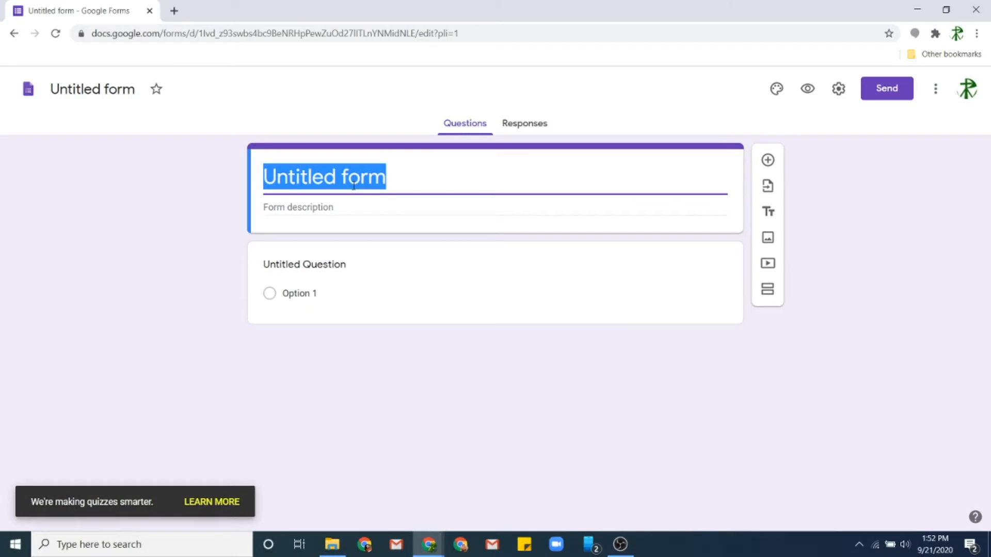
pyautogui.write('Church Friendshi')
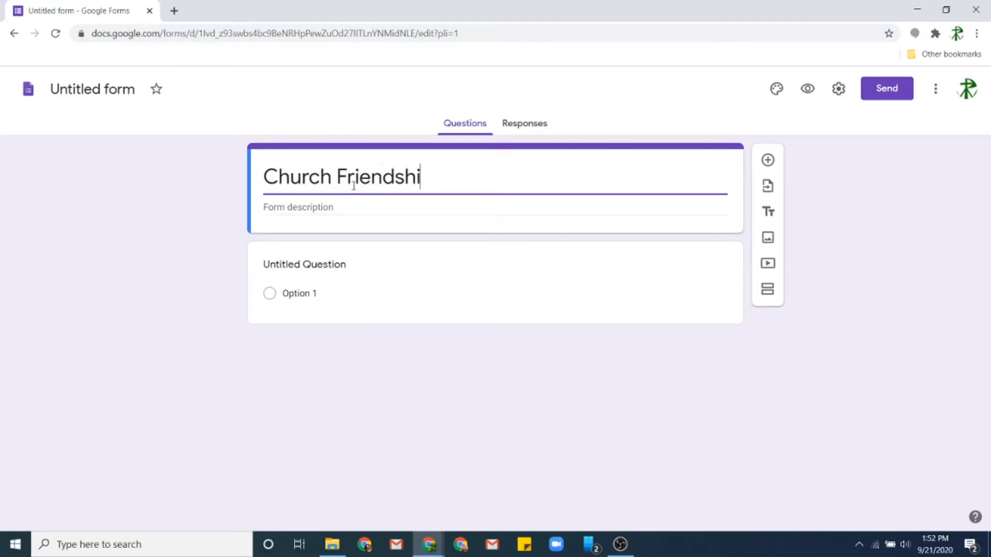
pyautogui.write('p Register')
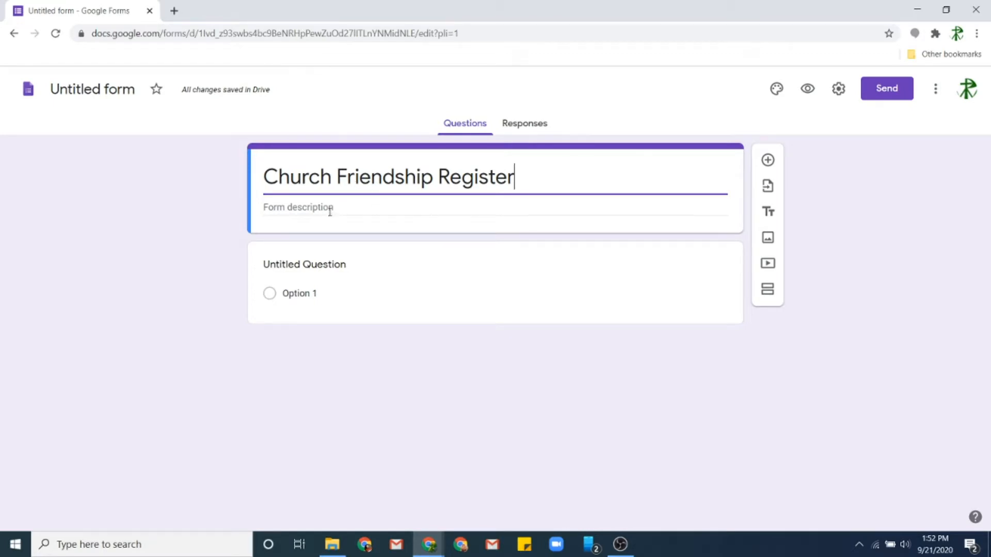
pyautogui.click(496, 209)
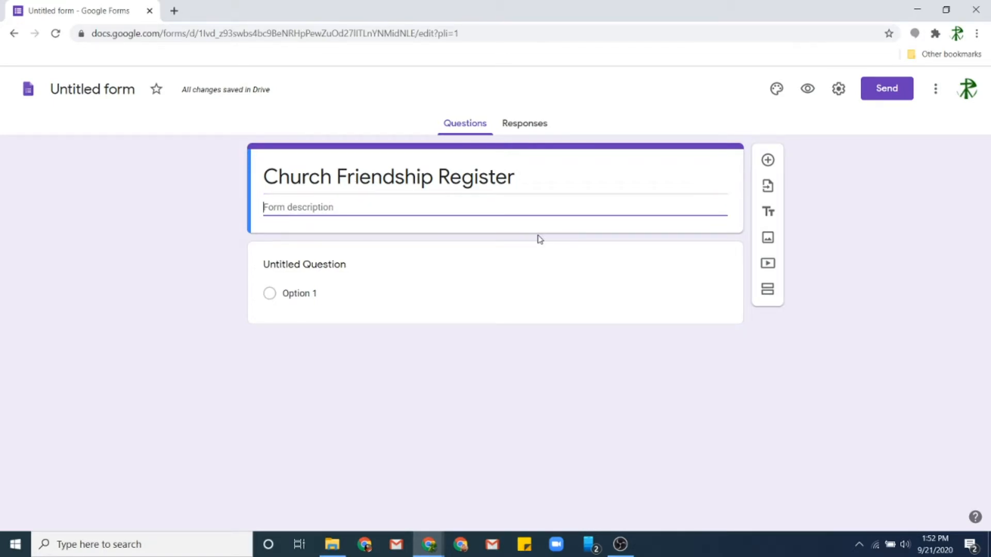
pyautogui.write("We're glad you joined us for worship t")
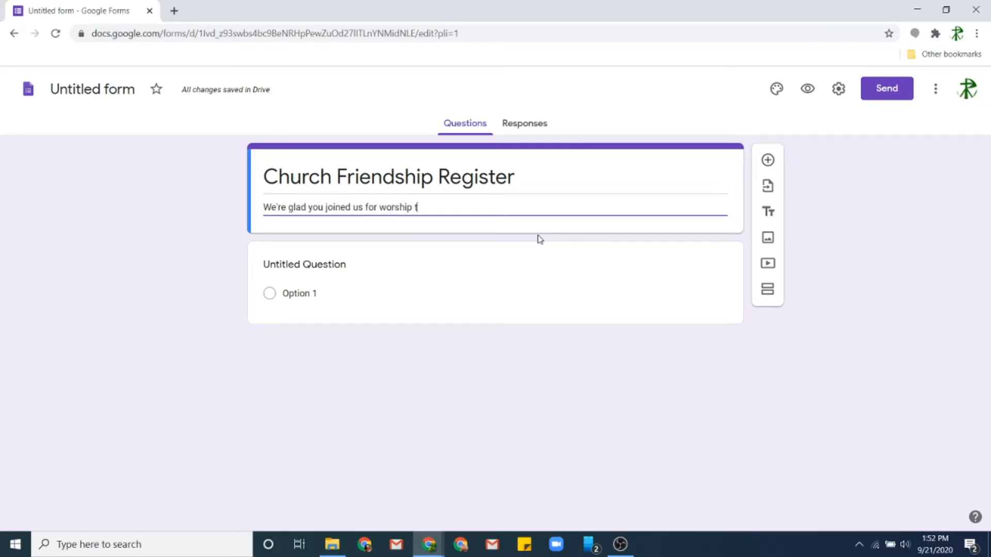
pyautogui.write('oday! Please help us stay in tou')
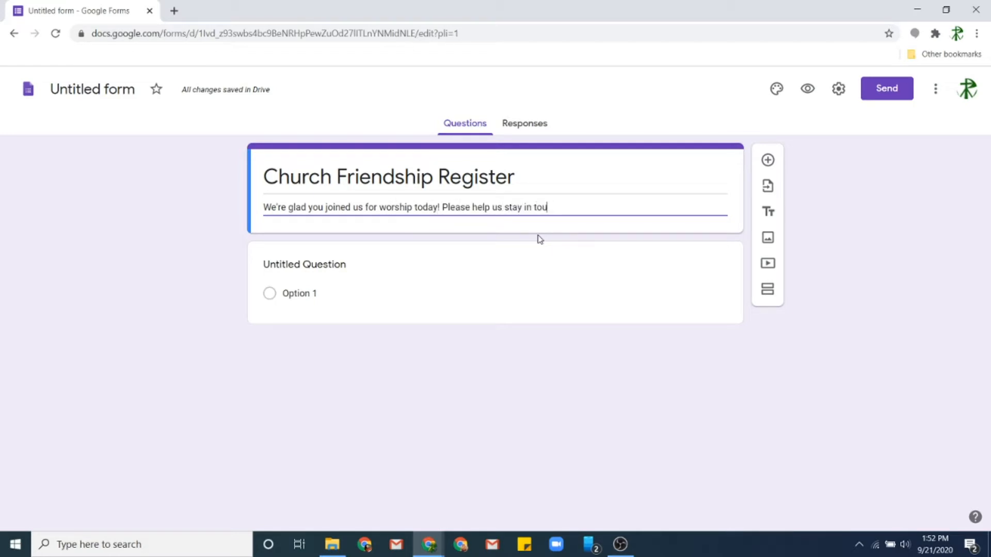
pyautogui.write('ch by providing some in')
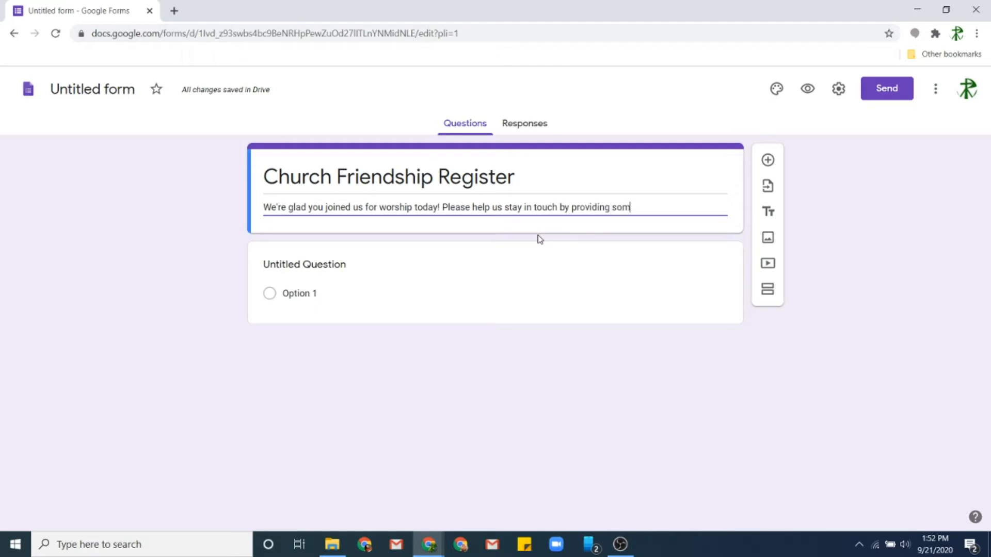
pyautogui.write('formation below.')
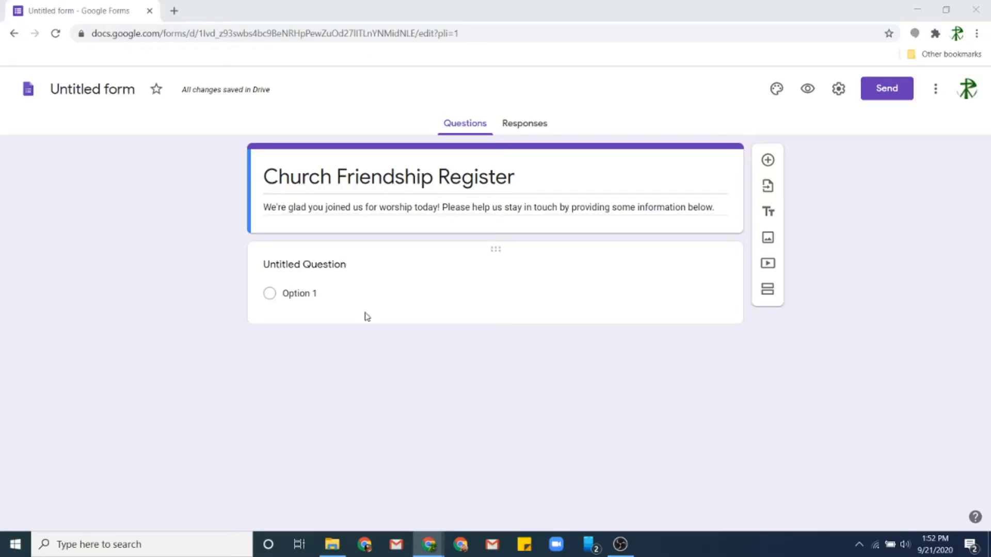
# - Name the first question 'First Name', make it required, and keep it Short answer
pyautogui.click(299, 267)
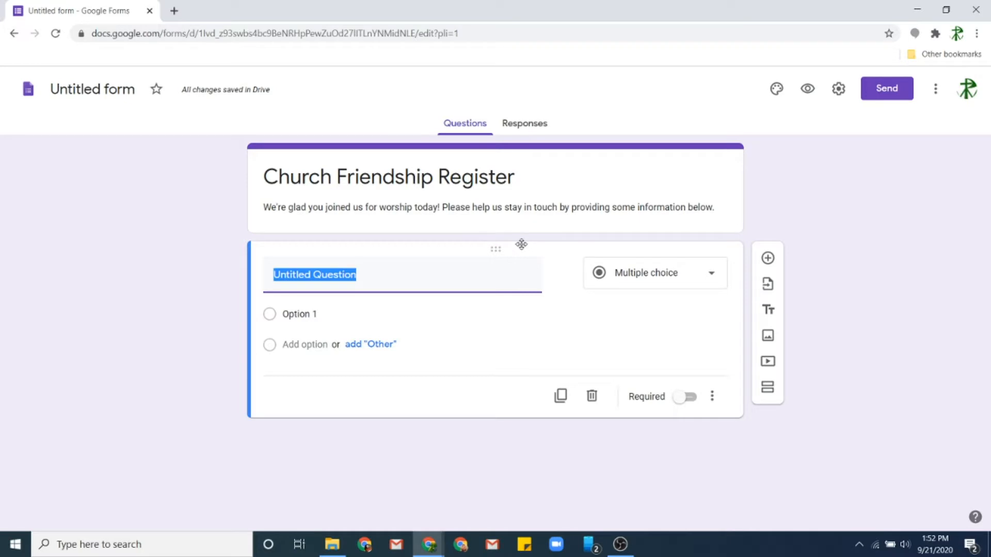
pyautogui.write('FirstName')
pyautogui.press('Left')
pyautogui.press('Left')
pyautogui.press('Left')
pyautogui.press('Left')
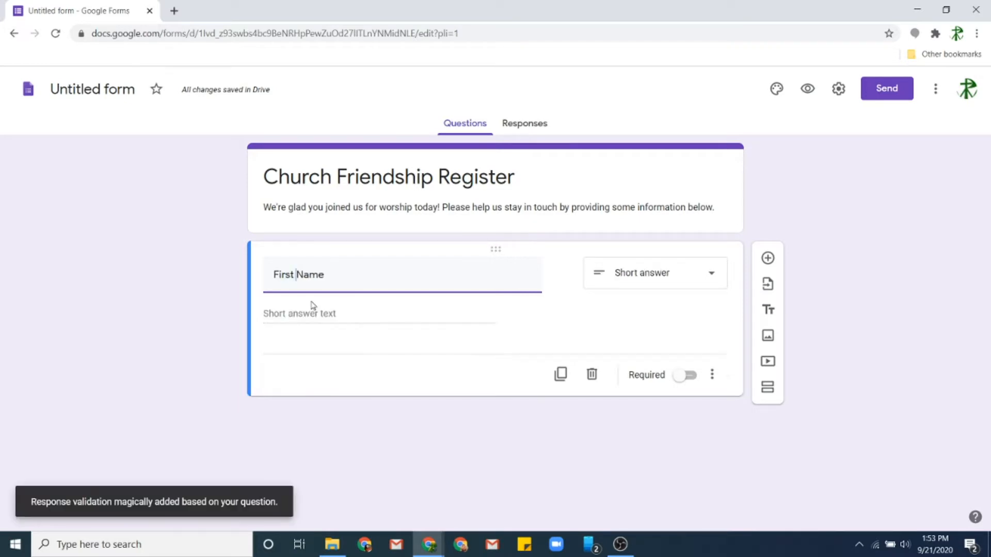
pyautogui.click(685, 376)
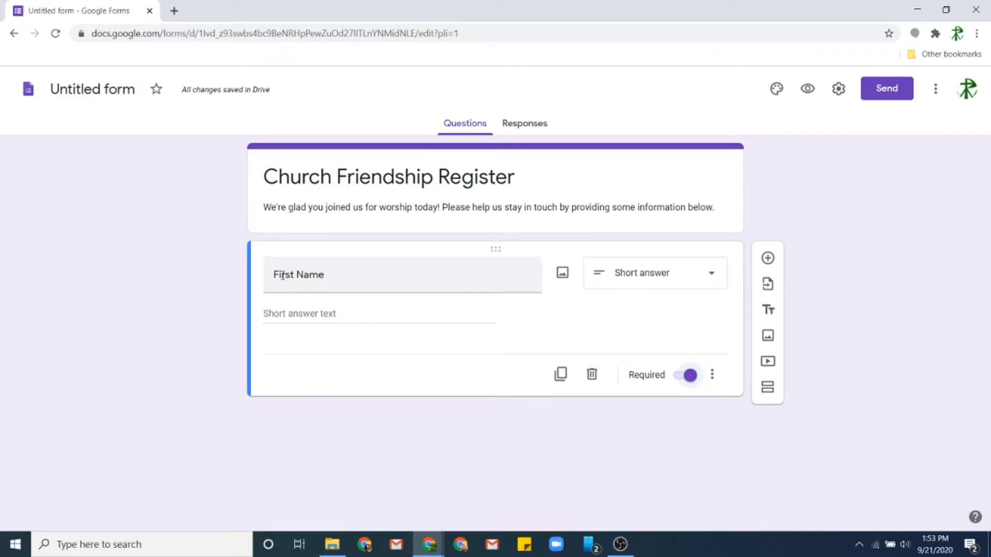
pyautogui.click(620, 279)
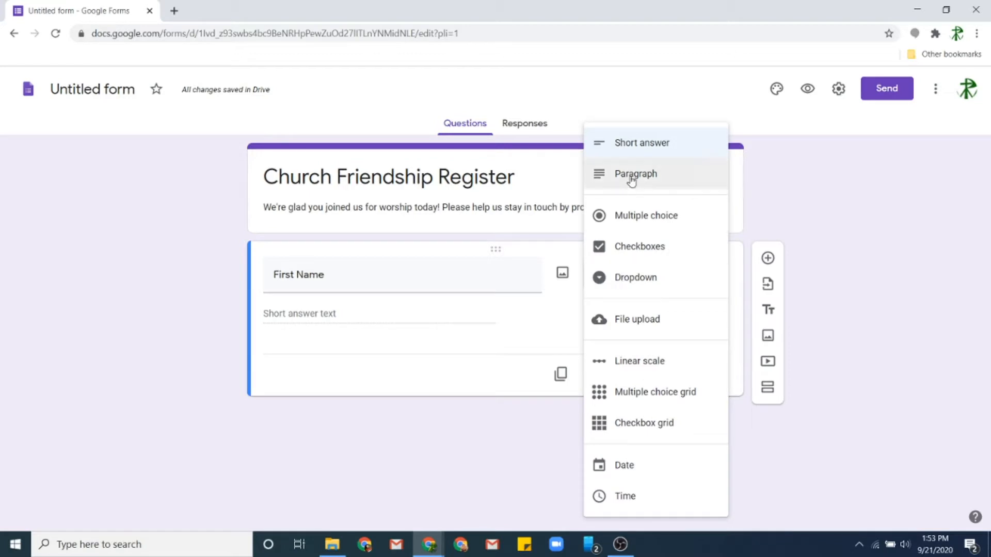
pyautogui.click(646, 142)
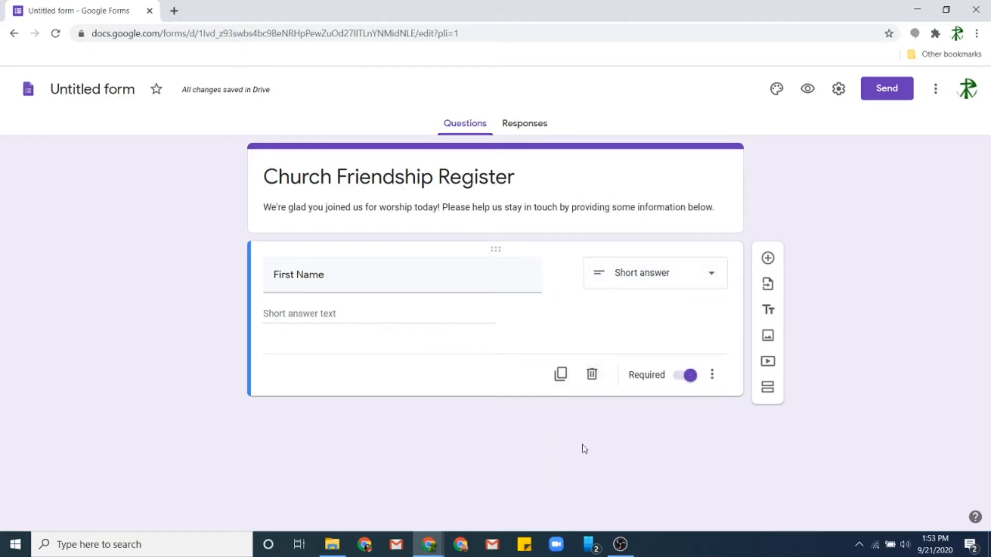
# - Duplicate First Name to create required short-answer questions 'Last Name' and 'Email'
pyautogui.click(556, 378)
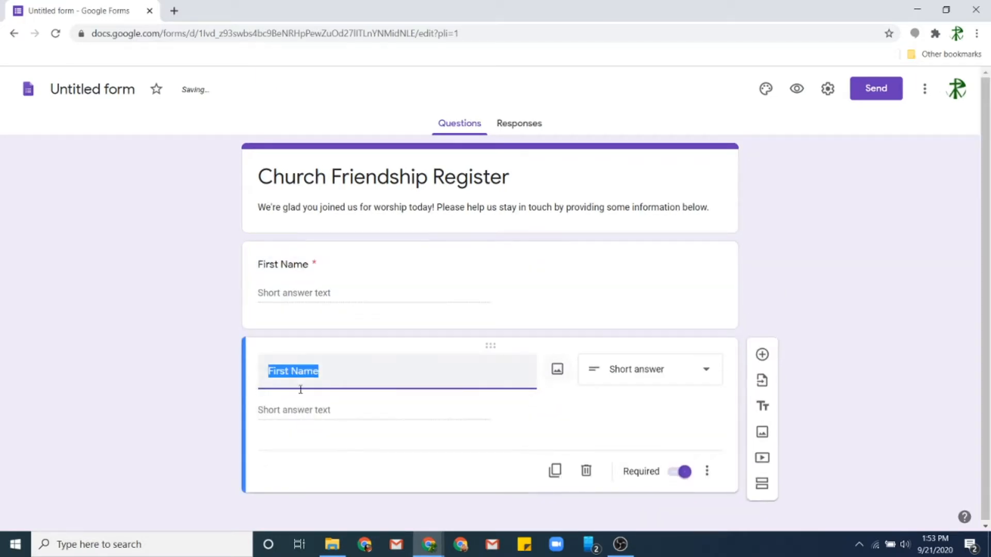
pyautogui.click(274, 371)
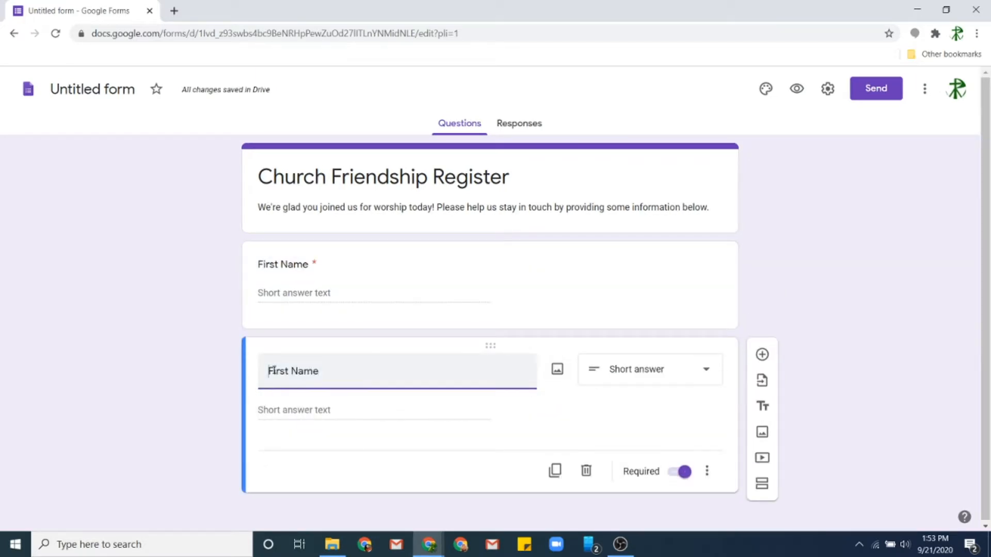
pyautogui.doubleClick(273, 370)
pyautogui.write('Last')
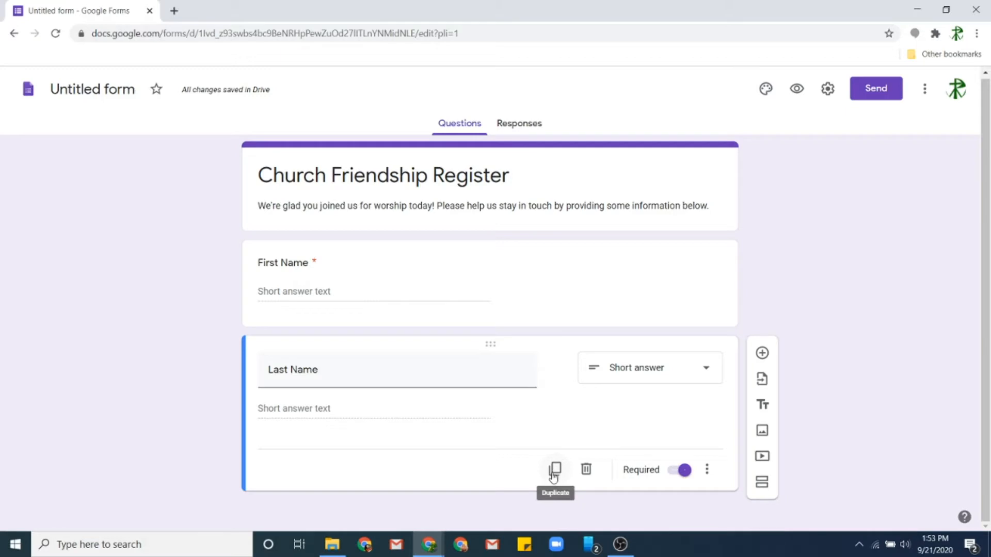
pyautogui.click(554, 470)
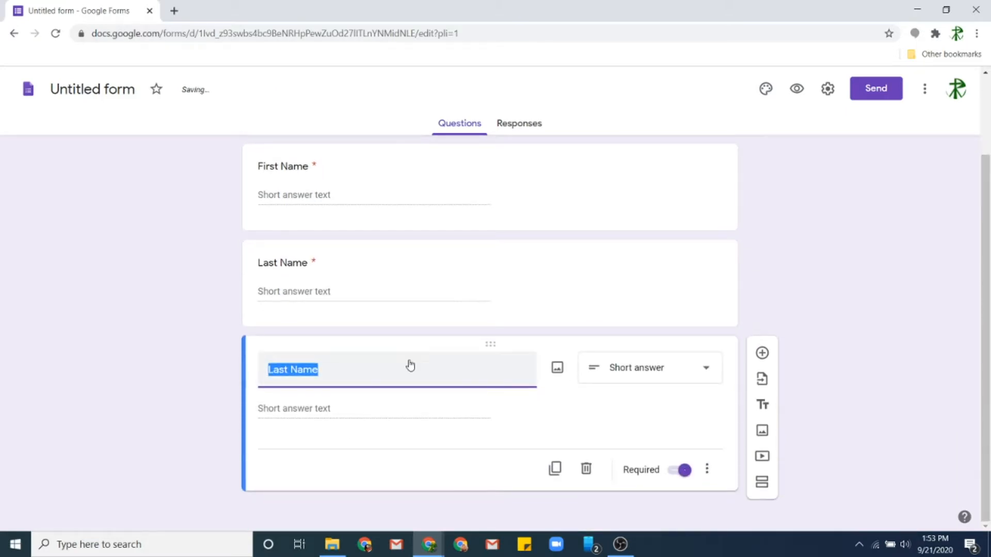
pyautogui.write('Email')
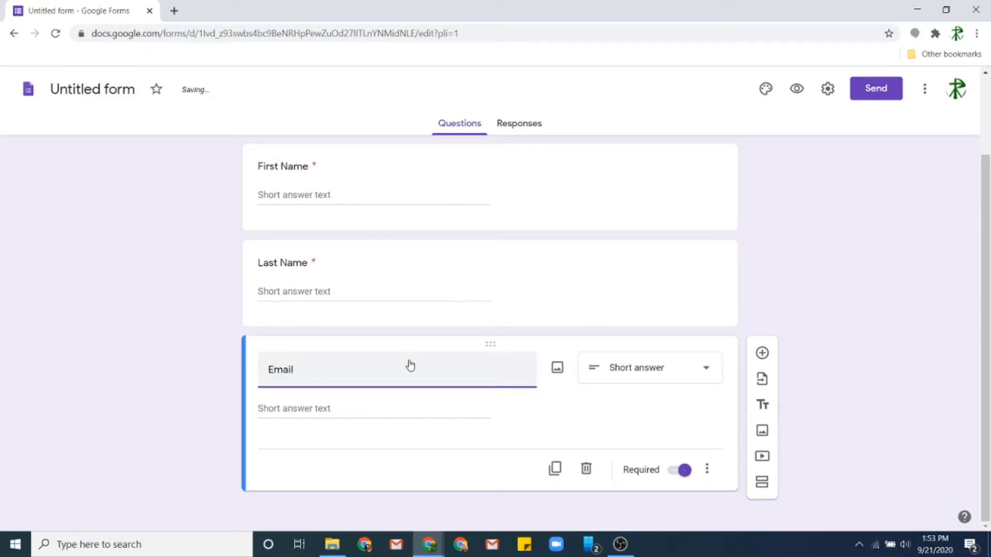
pyautogui.scroll(-1, 203, 446)
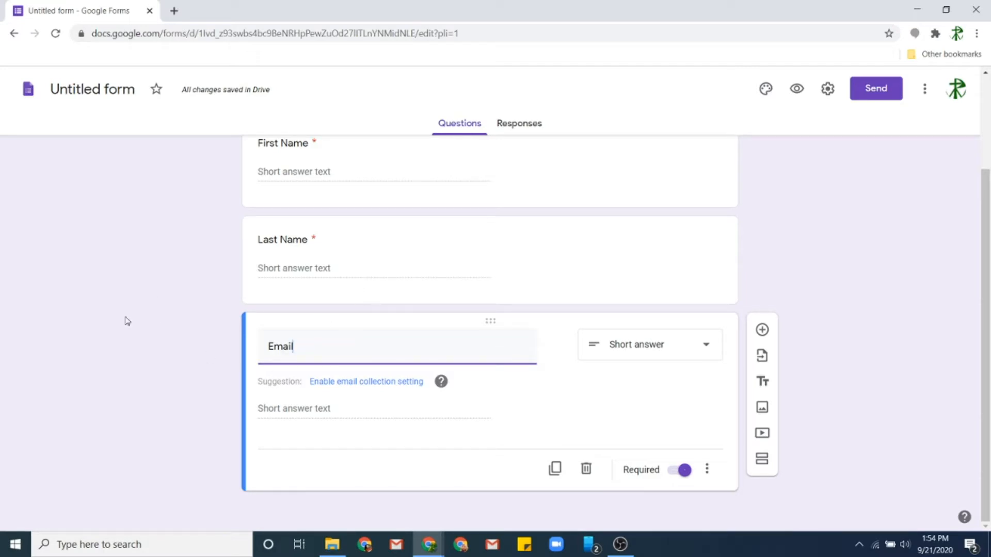
pyautogui.click(104, 314)
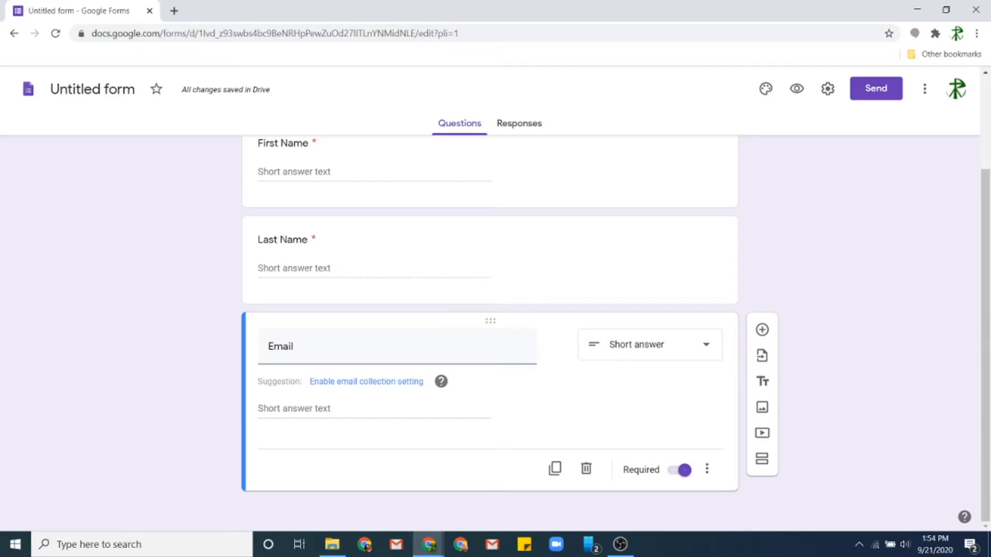
# - Add a multiple-choice question 'I am a:' with first option 'Member'
pyautogui.click(763, 330)
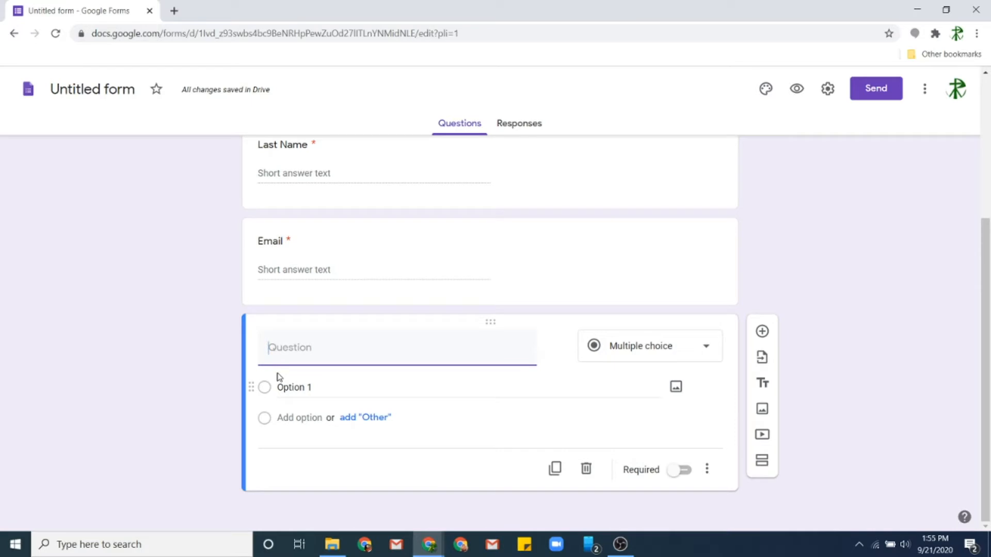
pyautogui.write('I am a:')
pyautogui.click(309, 391)
pyautogui.write('Mem')
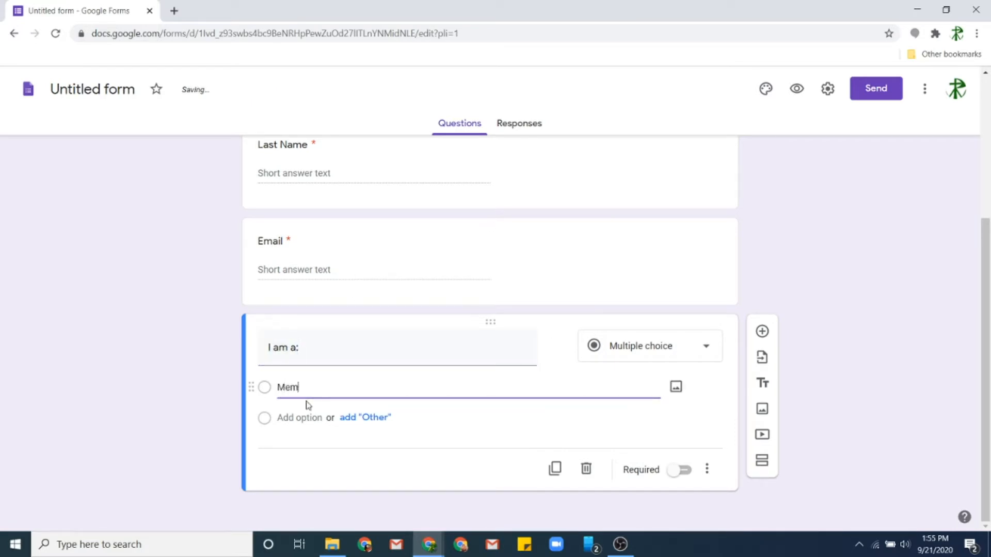
pyautogui.write('ber')
# - Add the options 'Regular Attendee (but not a member)', 'Visitor' and 'Family Member'
pyautogui.click(299, 417)
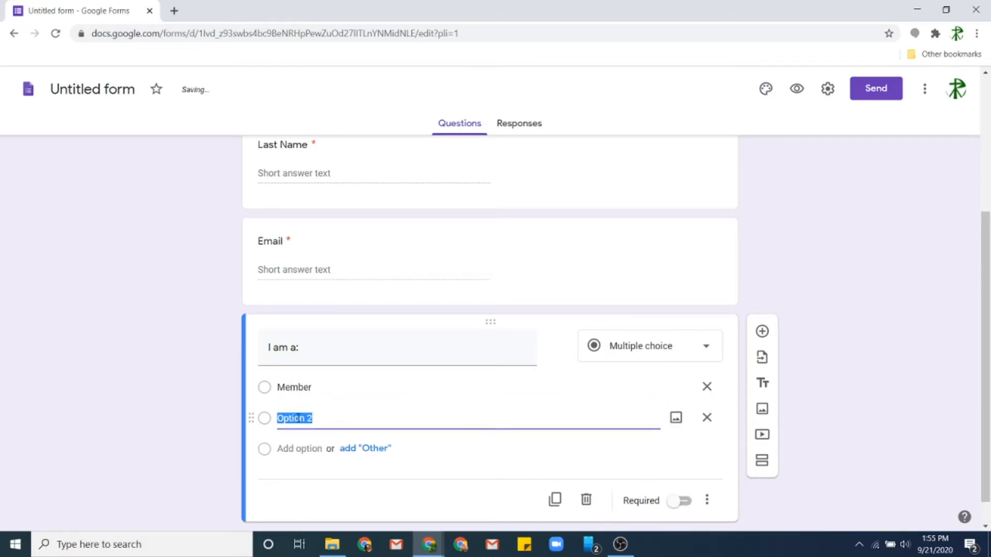
pyautogui.write('Reg')
pyautogui.press('BackSpace')
pyautogui.write('gu')
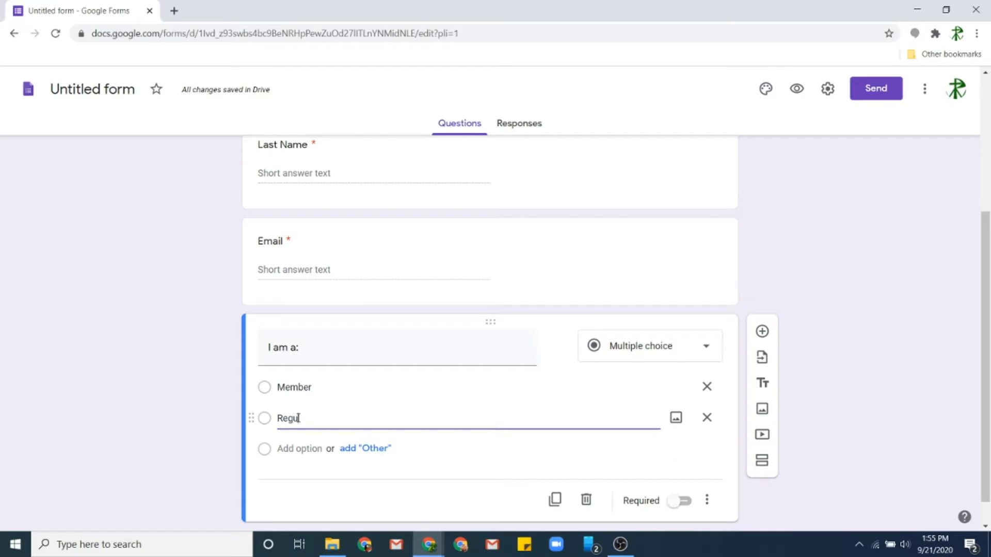
pyautogui.write('lar Attendee ')
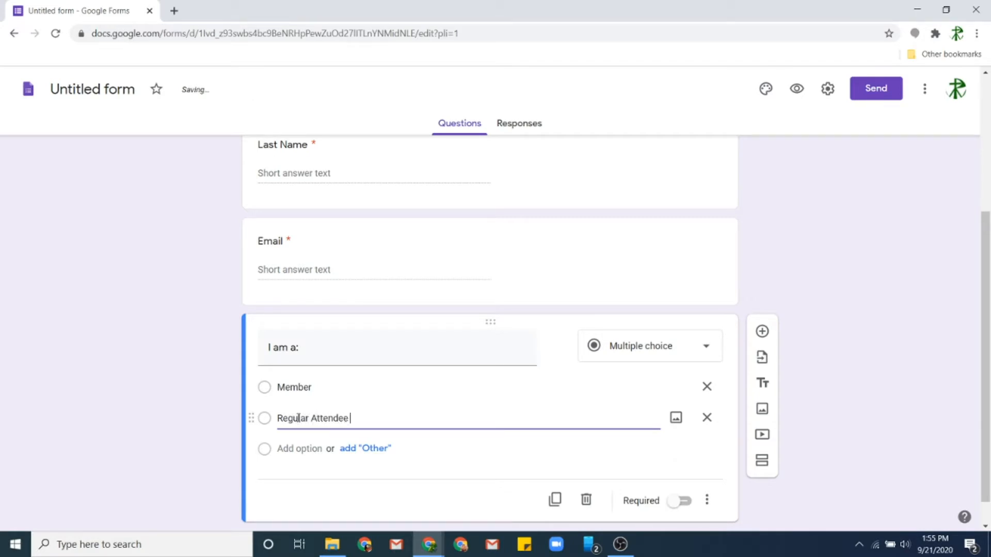
pyautogui.write('(but not a member)')
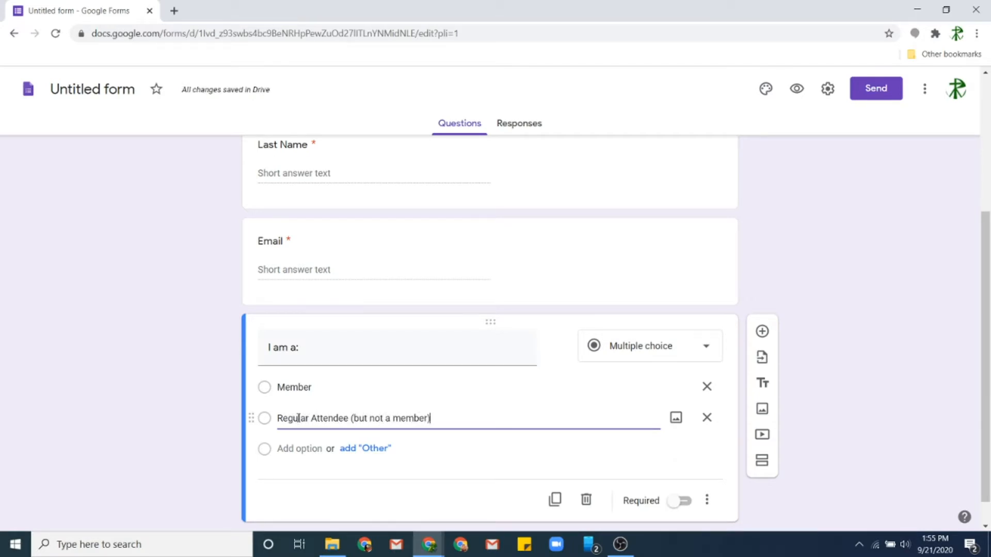
pyautogui.press('Return')
pyautogui.write('Visitor')
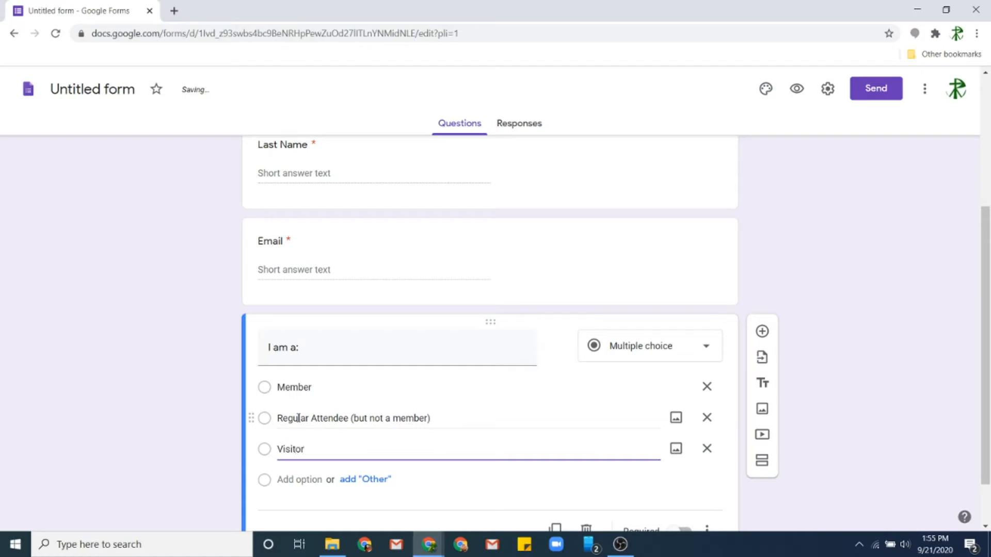
pyautogui.press('Return')
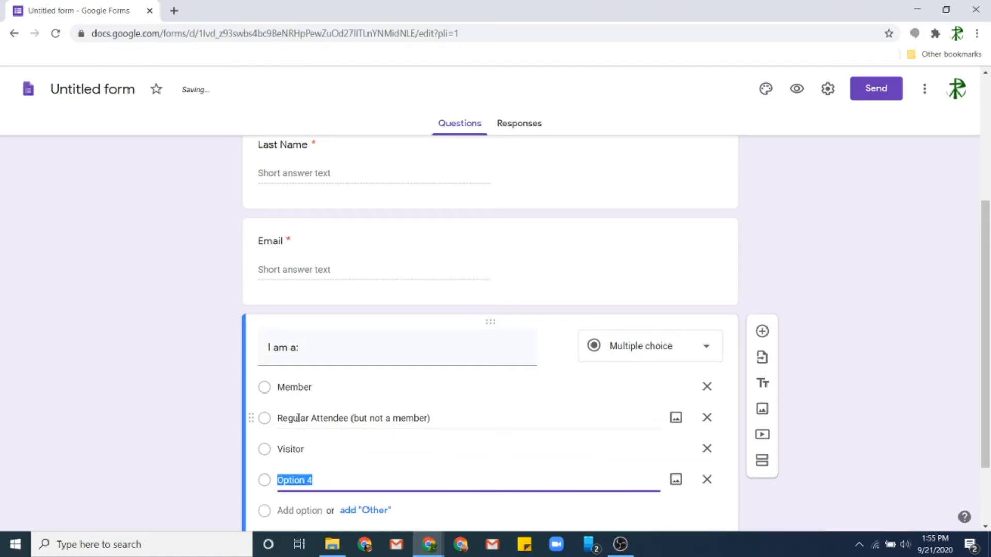
pyautogui.write('Family Member')
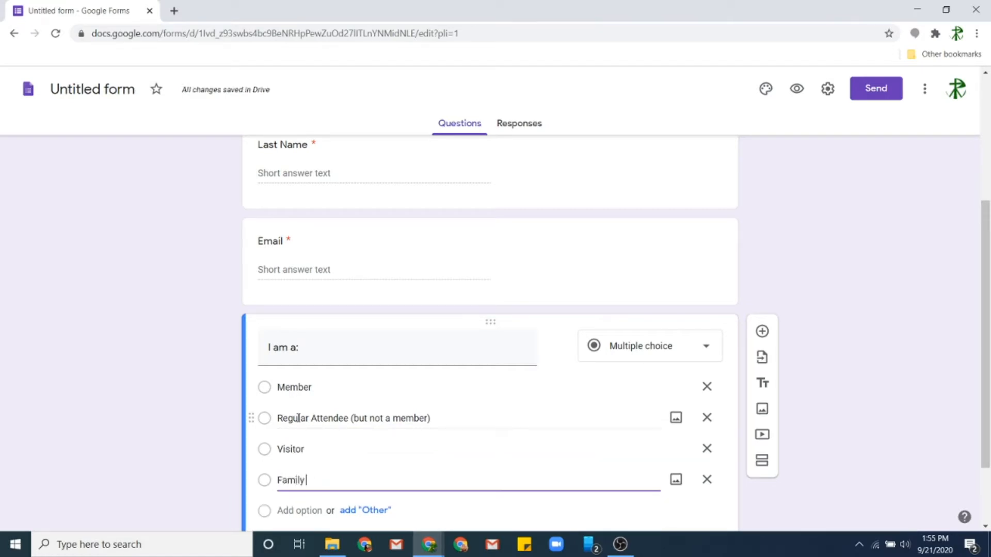
pyautogui.scroll(-1, 338, 436)
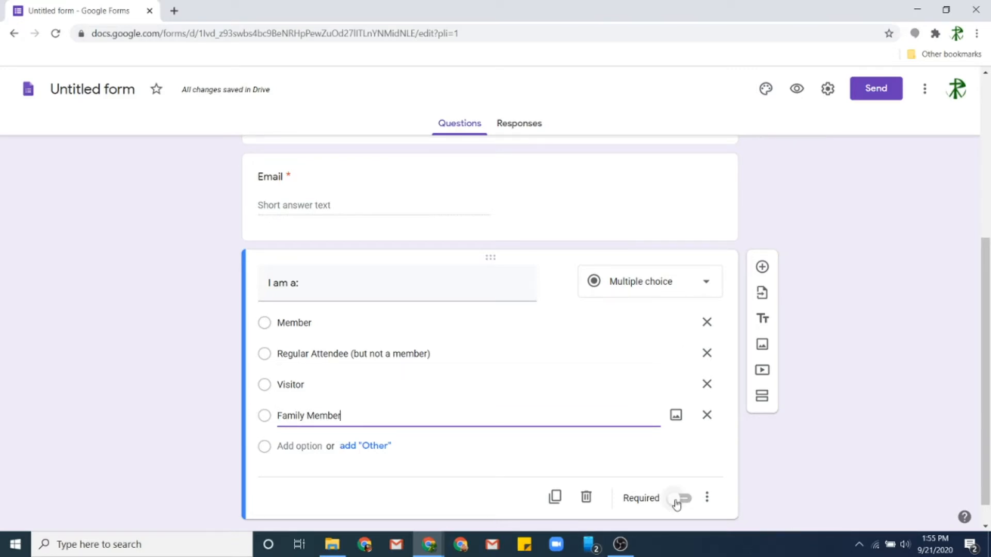
# - Add an 'Other' choice to 'I am a:' and make it required
pyautogui.click(381, 447)
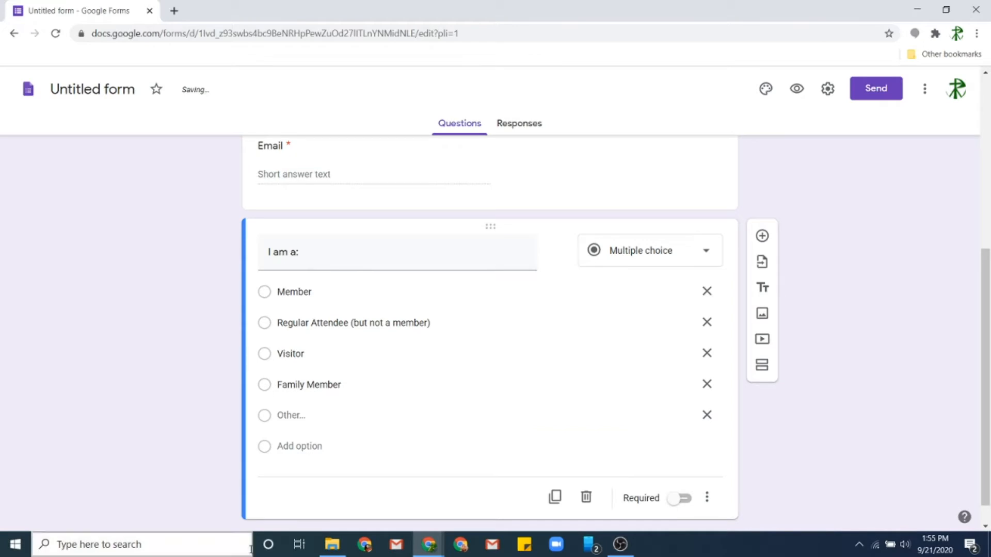
pyautogui.click(680, 500)
pyautogui.scroll(6, 206, 362)
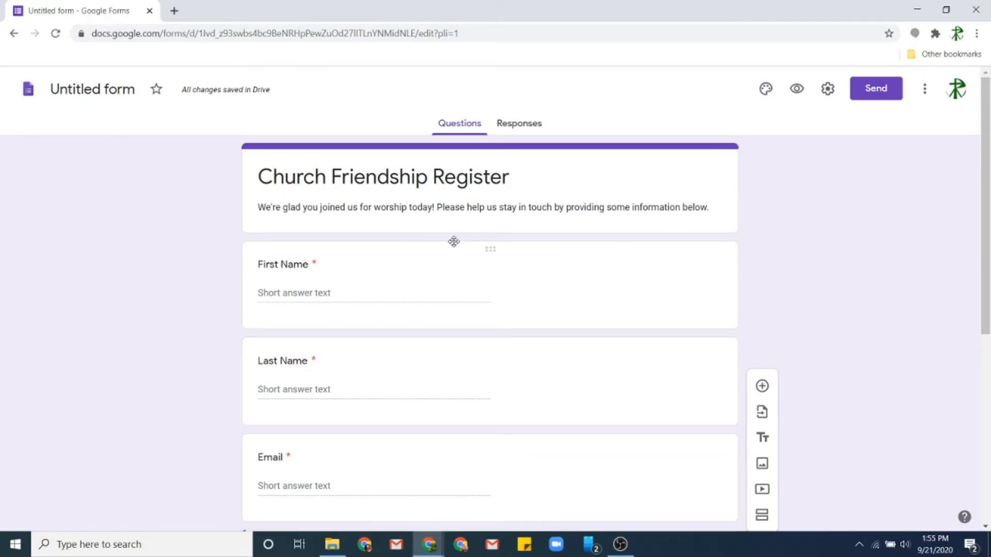
# - Rename the form file from 'Untitled form' to 'Church Friendship Register'
pyautogui.click(82, 91)
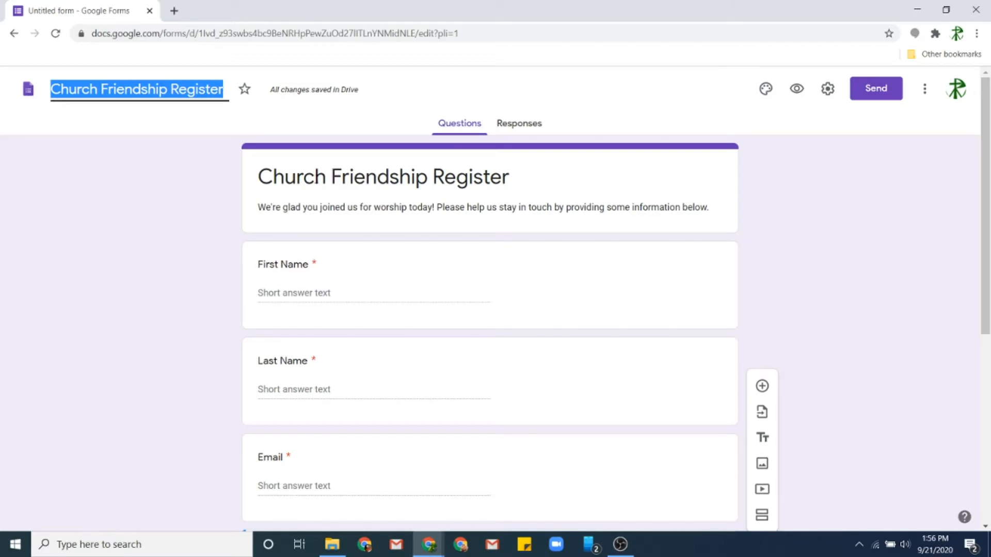
pyautogui.click(163, 306)
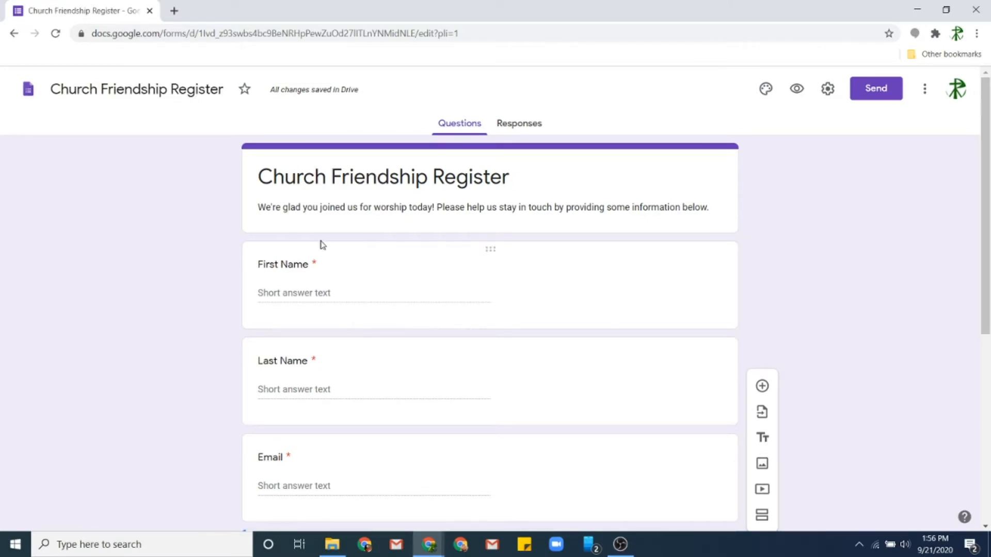
pyautogui.scroll(-7, 432, 252)
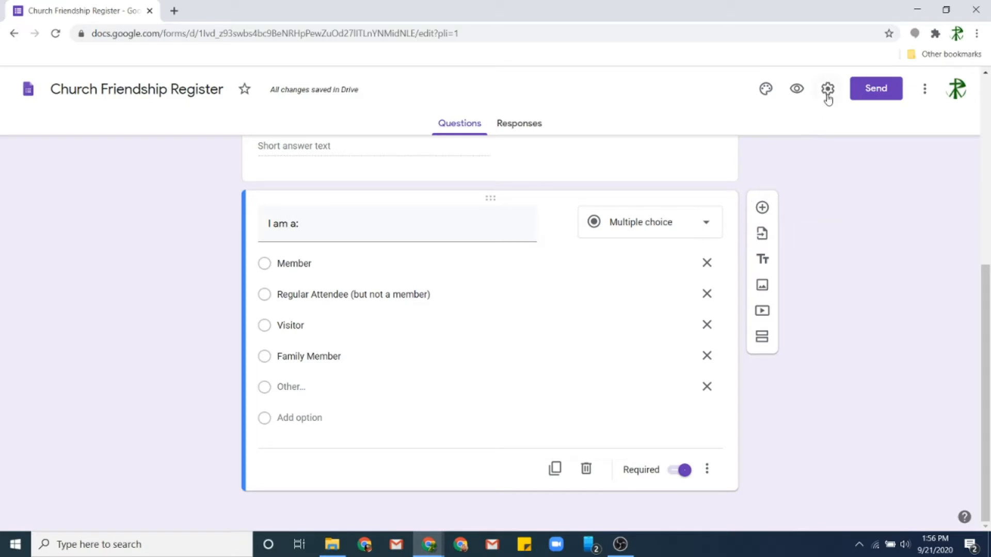
# - Allow outside respondents and set the confirmation message 'Thank you for completing our friendship register!'
pyautogui.click(828, 89)
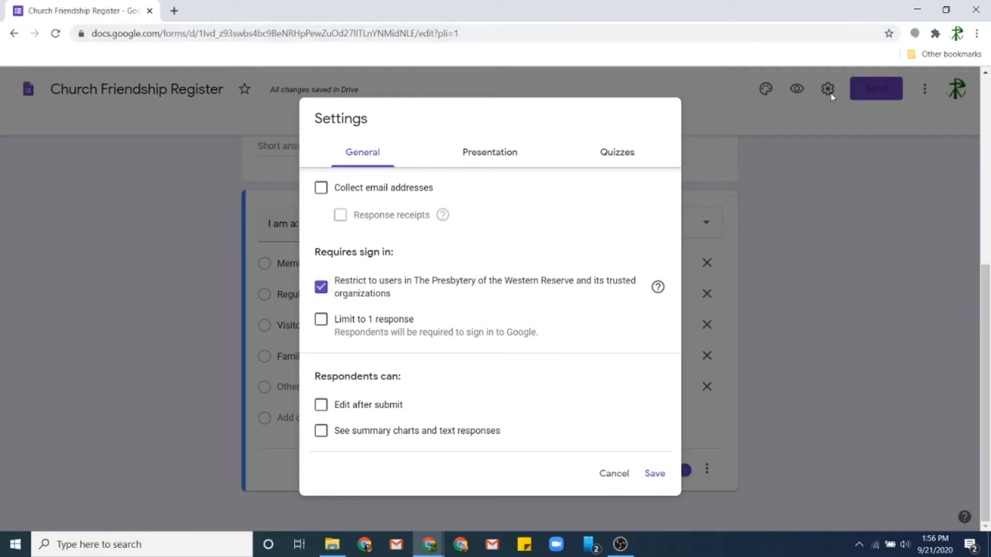
pyautogui.click(321, 290)
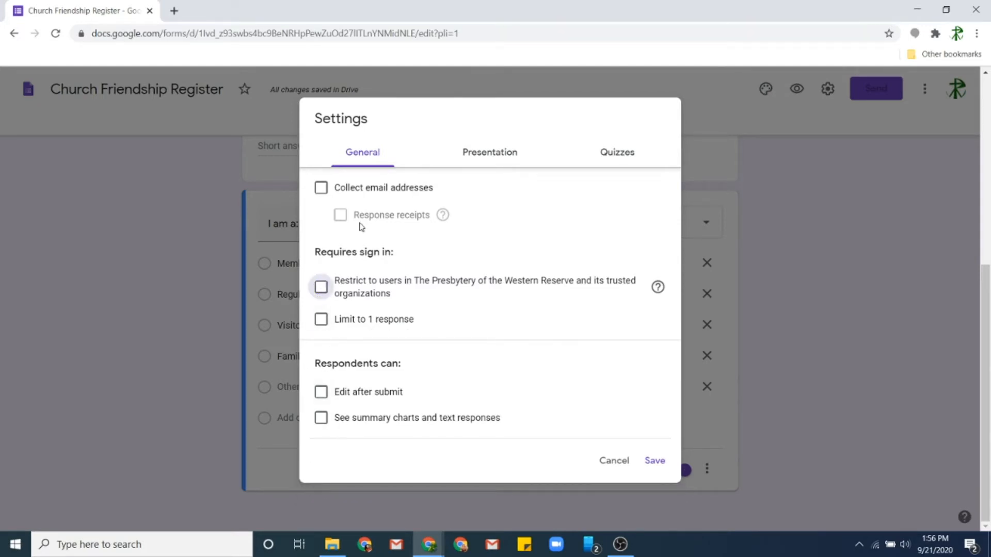
pyautogui.click(490, 152)
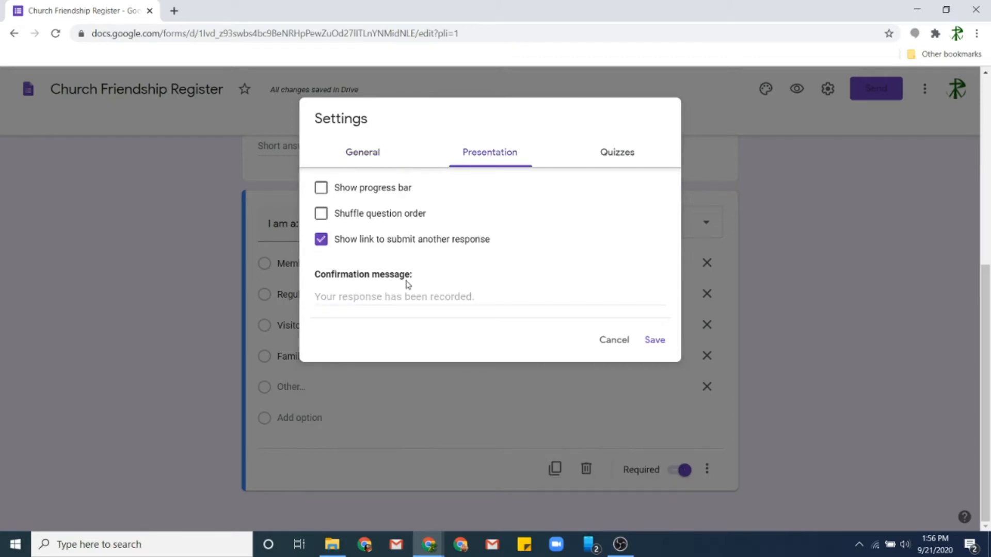
pyautogui.click(367, 298)
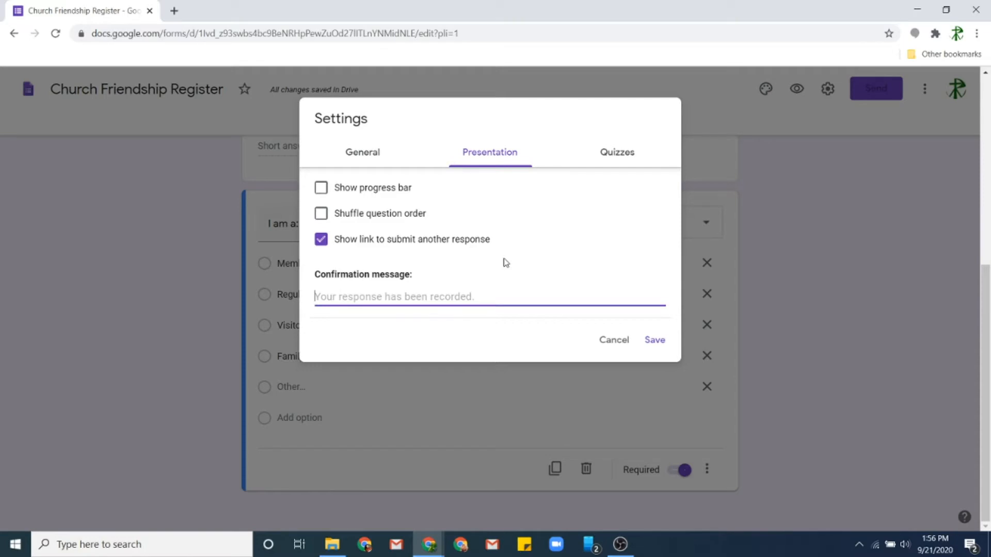
pyautogui.write('Thank you ')
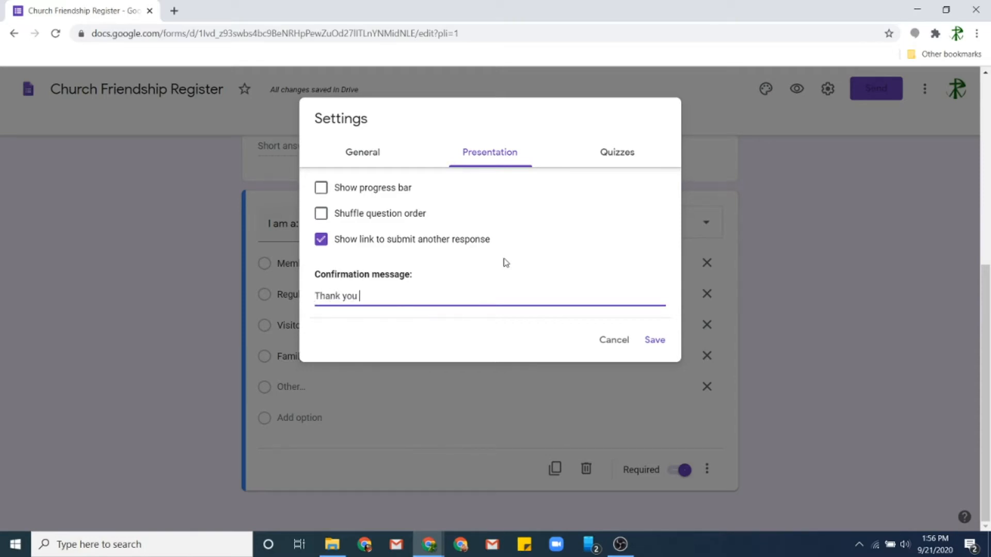
pyautogui.write('for completing our f')
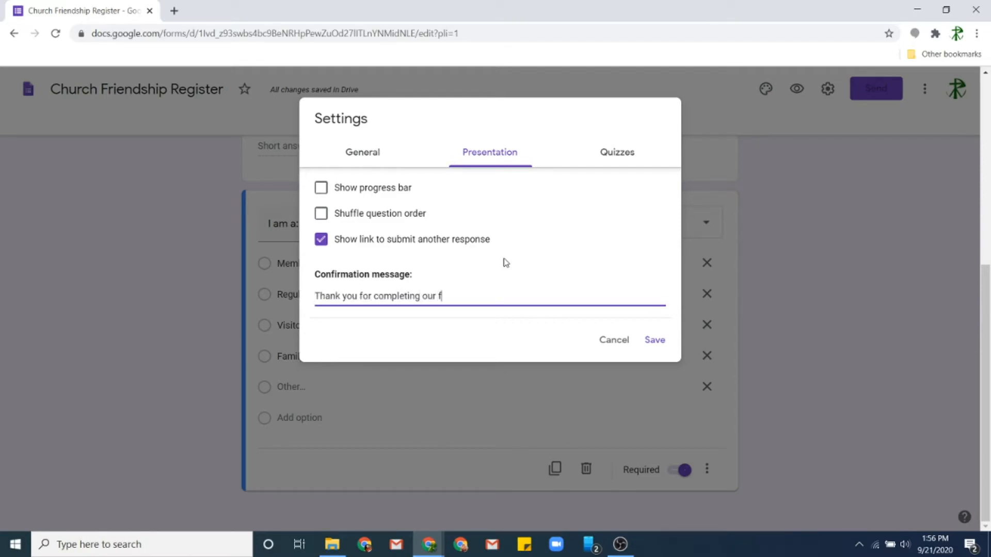
pyautogui.write('riendship register!')
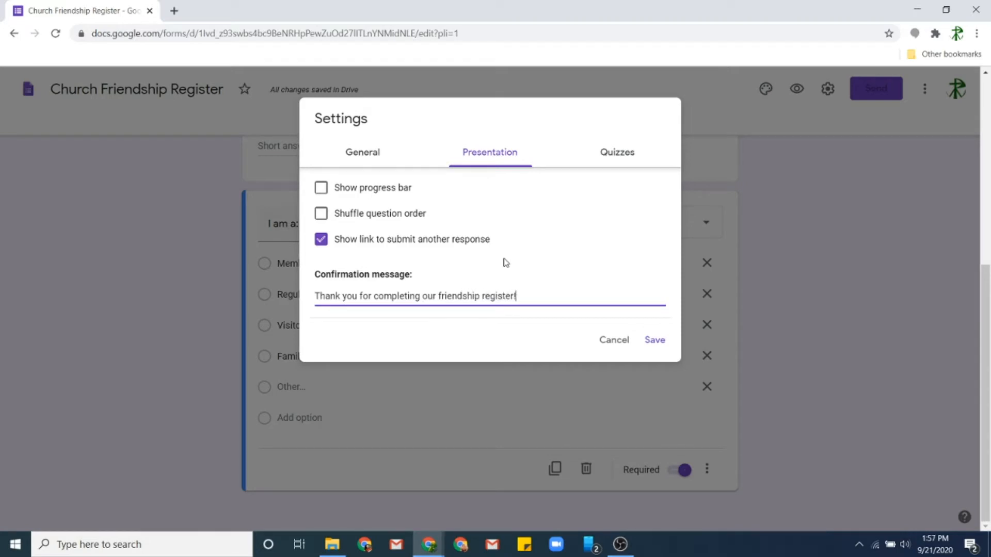
pyautogui.click(648, 341)
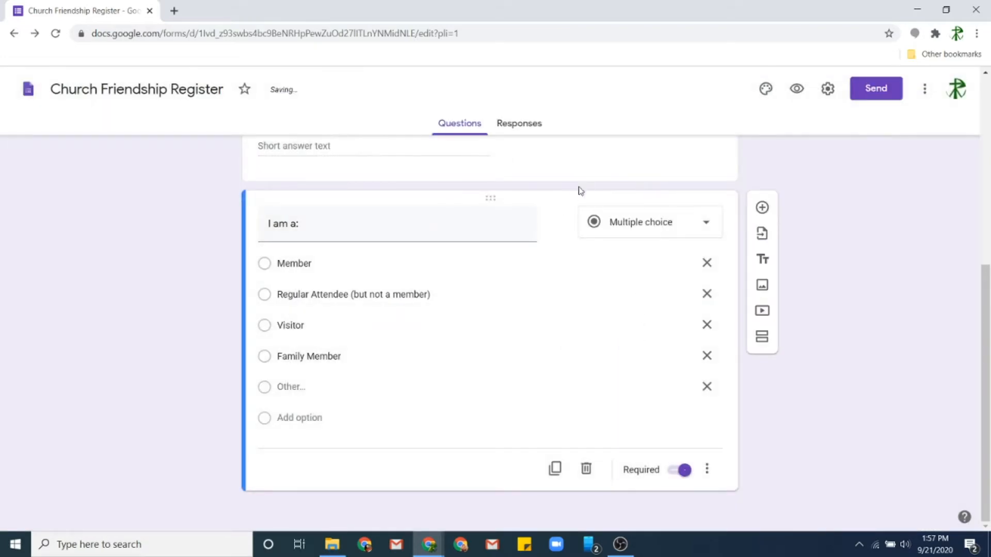
# - Switch to the Responses tab, which shows 0 responses
pyautogui.scroll(6, 354, 296)
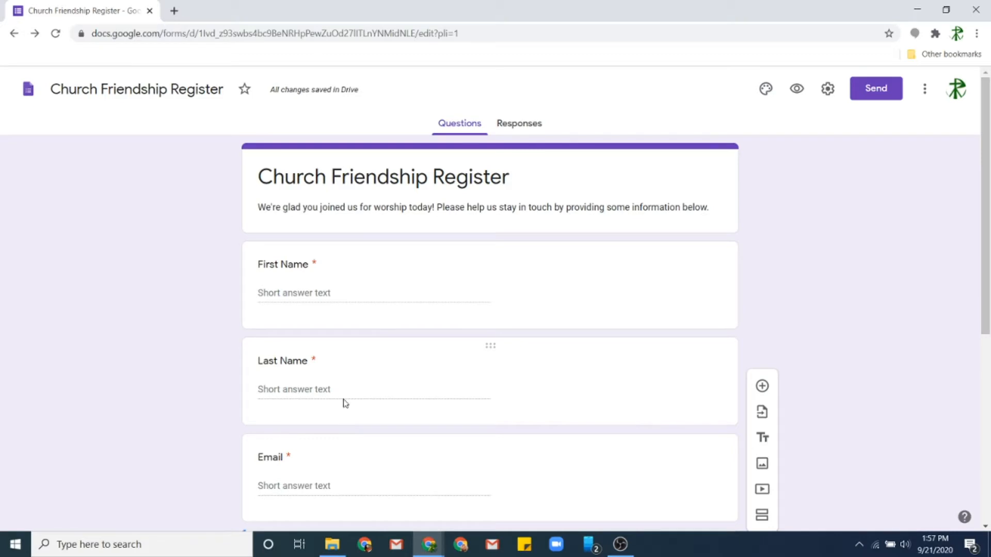
pyautogui.click(523, 124)
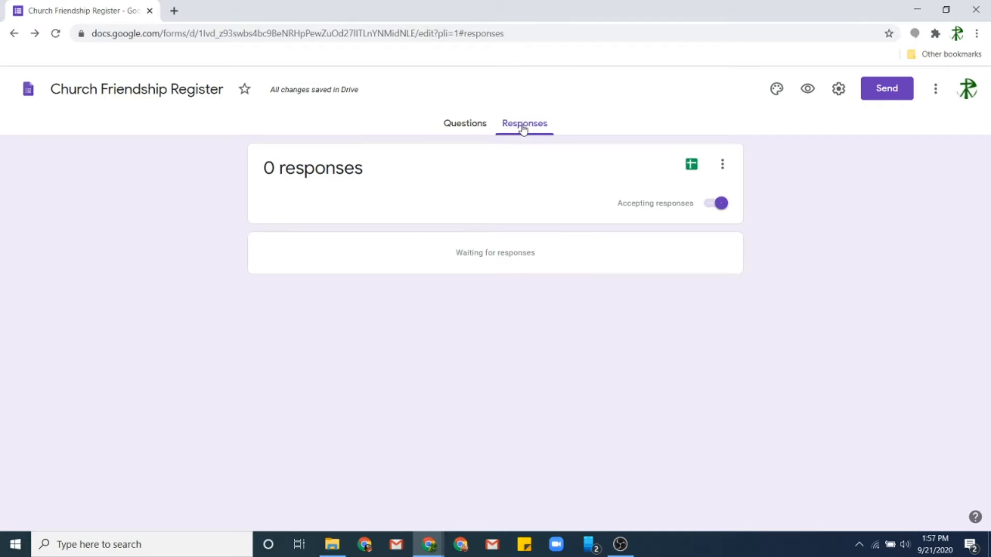
# - Link responses to a new spreadsheet named 'Church Friendship Register (Responses)'
pyautogui.click(690, 165)
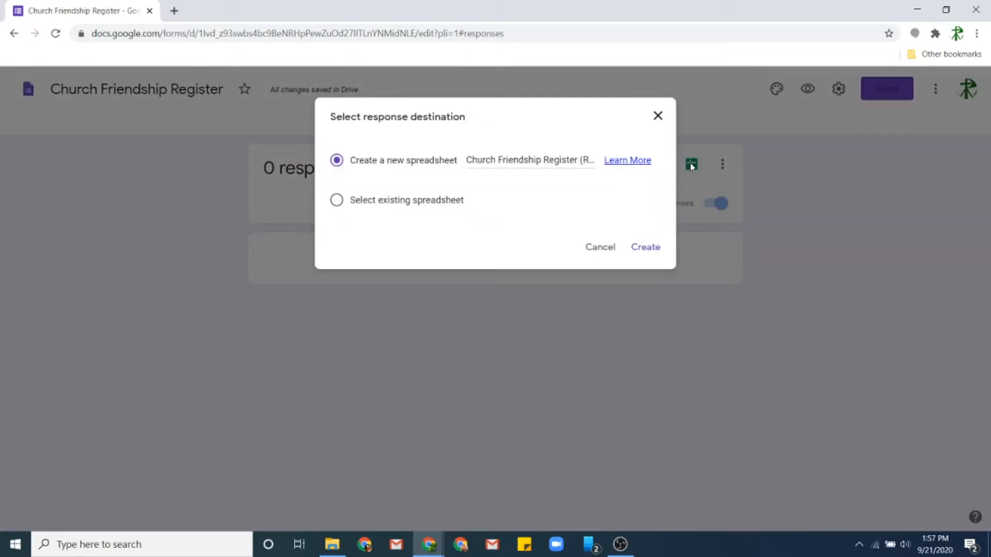
pyautogui.moveTo(524, 161); pyautogui.dragTo(603, 166)
pyautogui.click(530, 160)
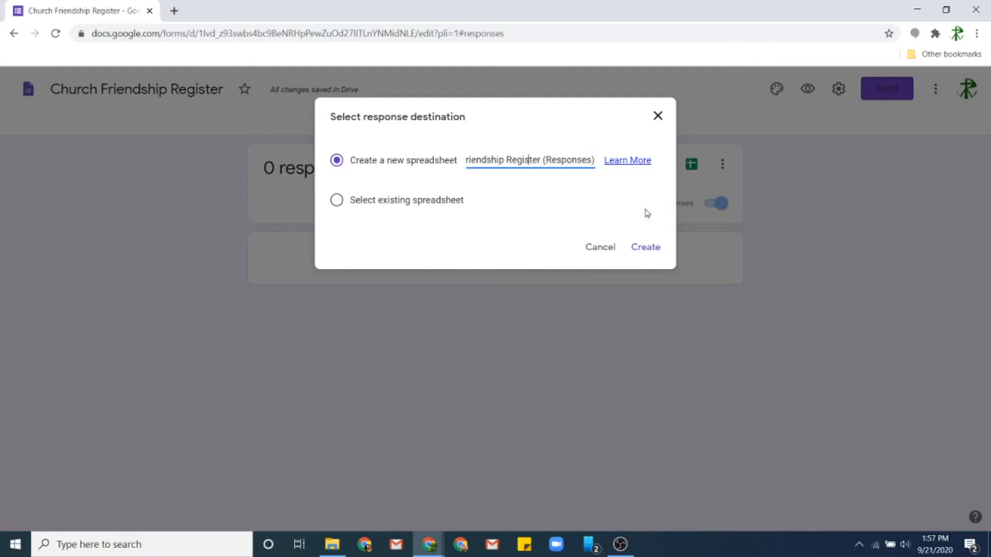
pyautogui.click(645, 250)
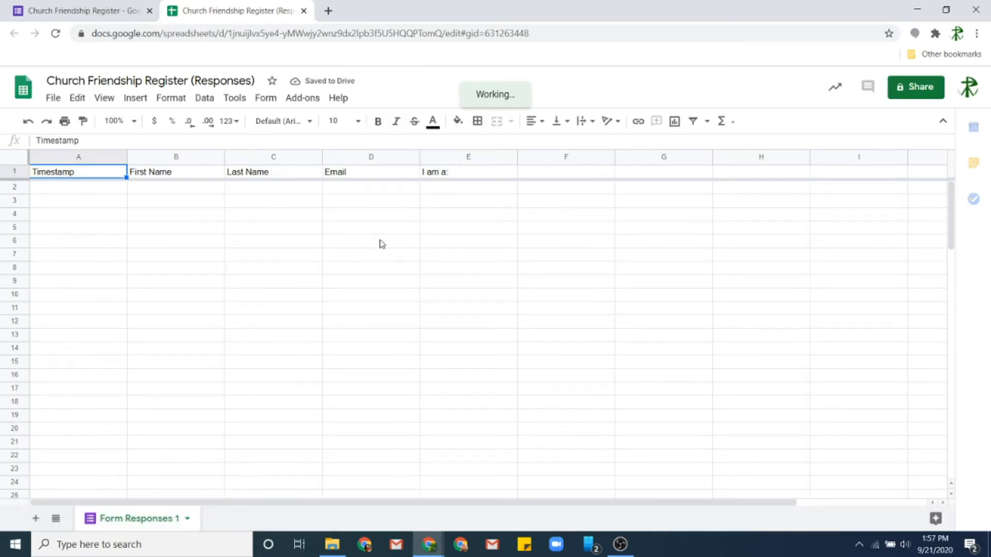
# - Check cells E2 and A2 in the empty responses sheet, then return to the form
pyautogui.click(450, 190)
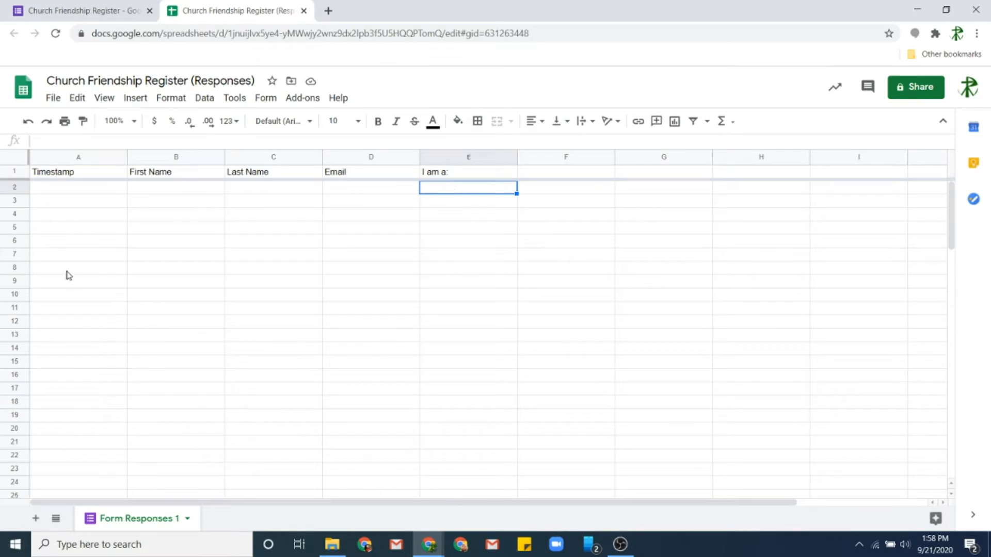
pyautogui.click(84, 192)
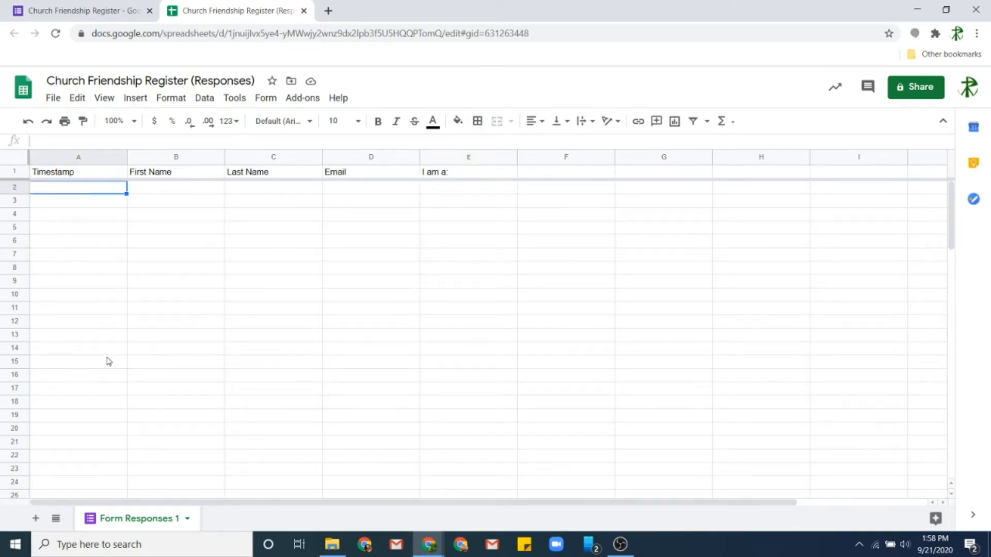
pyautogui.click(67, 9)
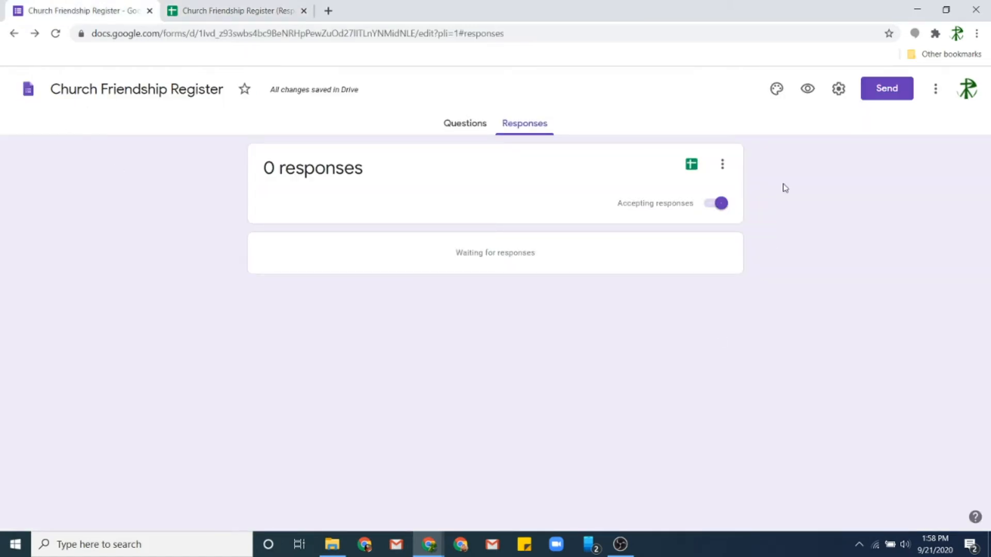
# - Open the form preview and enter a test respondent's first name, last name and email
pyautogui.rightClick(808, 96)
pyautogui.press('Escape')
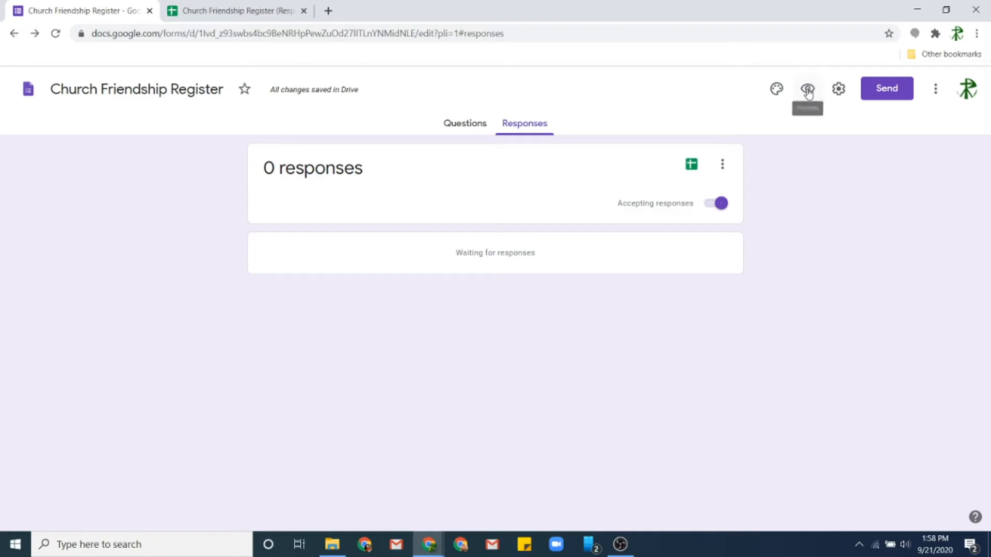
pyautogui.click(808, 95)
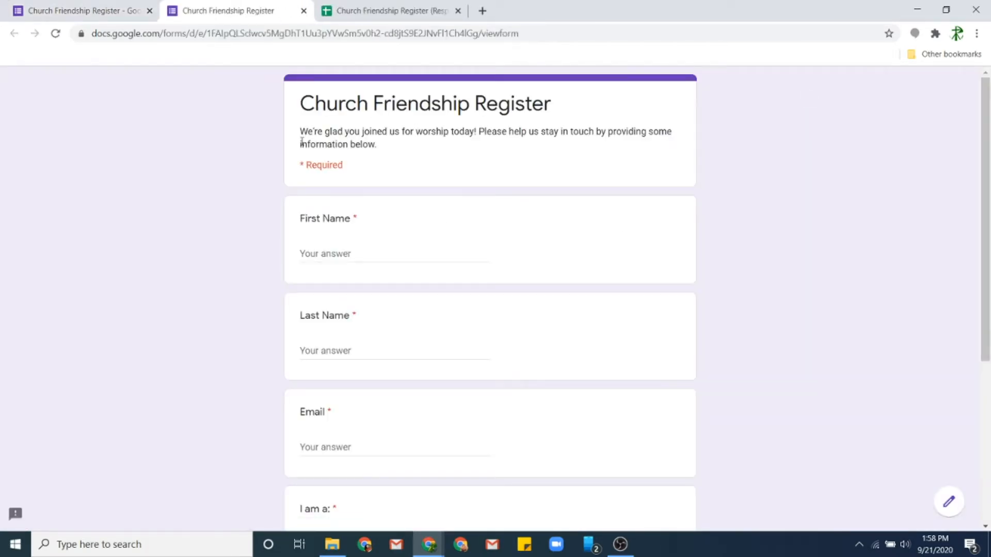
pyautogui.click(310, 253)
pyautogui.write('John')
pyautogui.press('Tab')
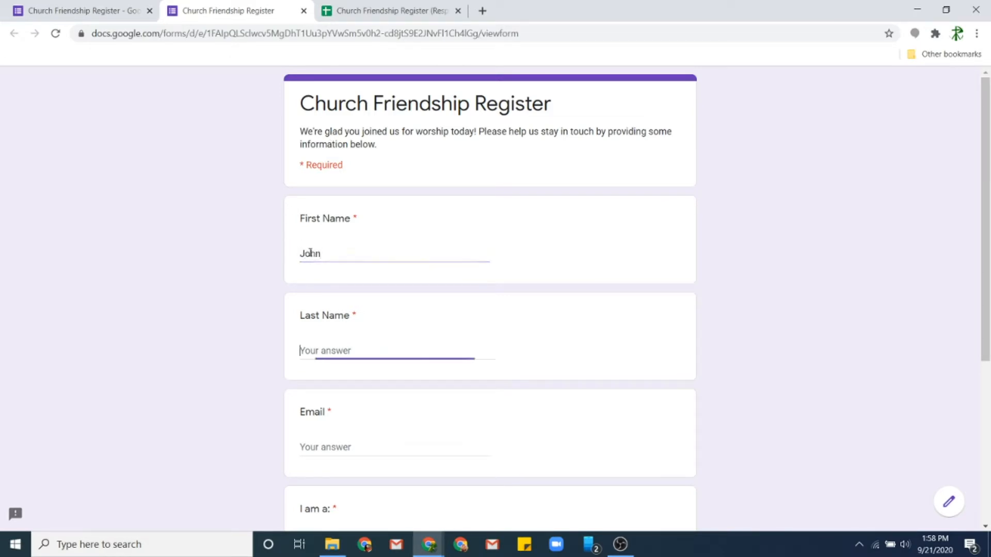
pyautogui.write('Presbyter')
pyautogui.press('Tab')
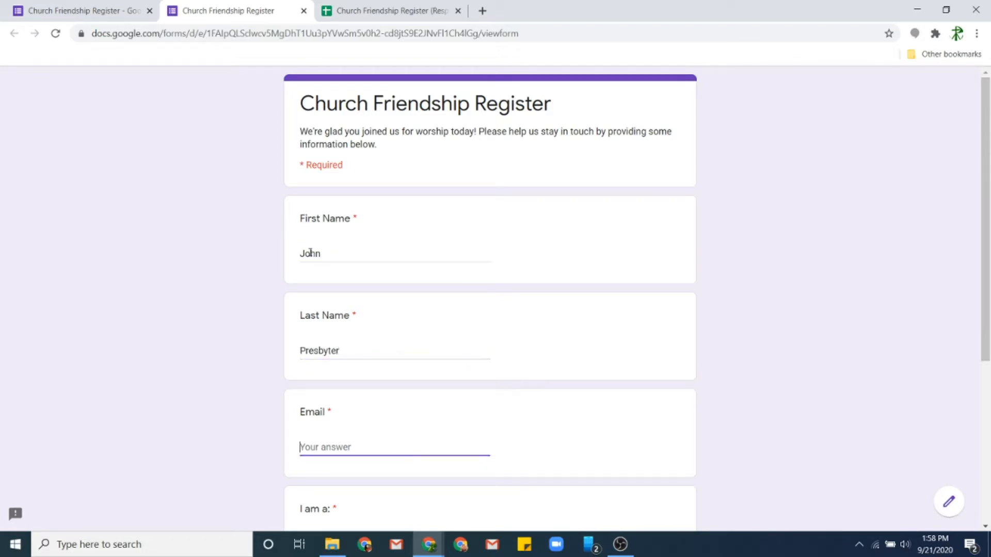
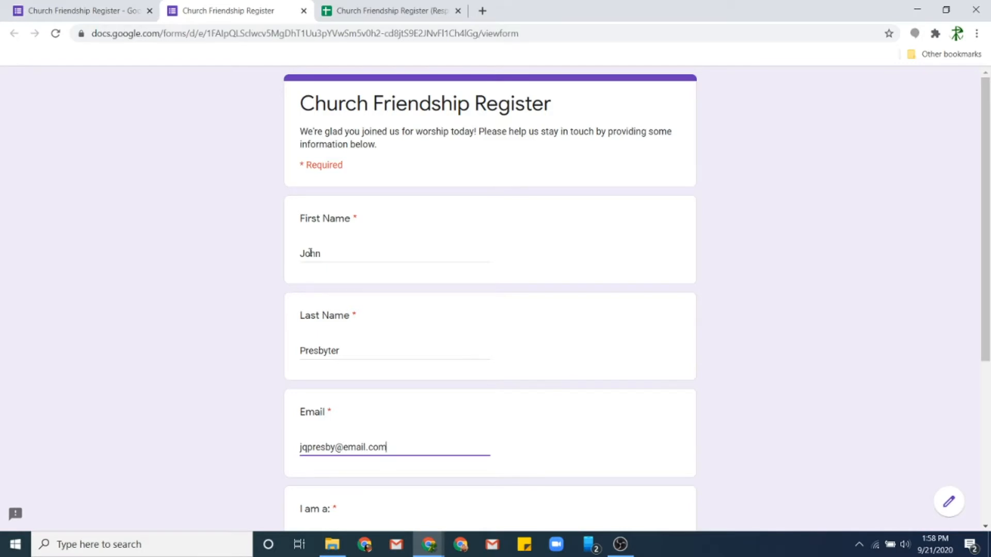
# - Answer 'Regular Attendee (but not a member)', submit, and view the response in the spreadsheet
pyautogui.scroll(-4, 285, 391)
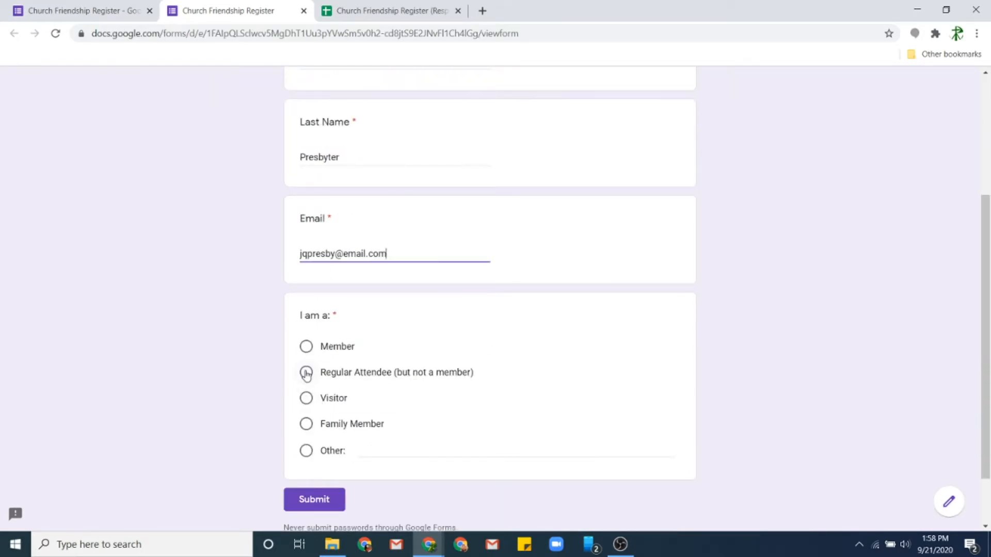
pyautogui.click(306, 372)
pyautogui.click(319, 504)
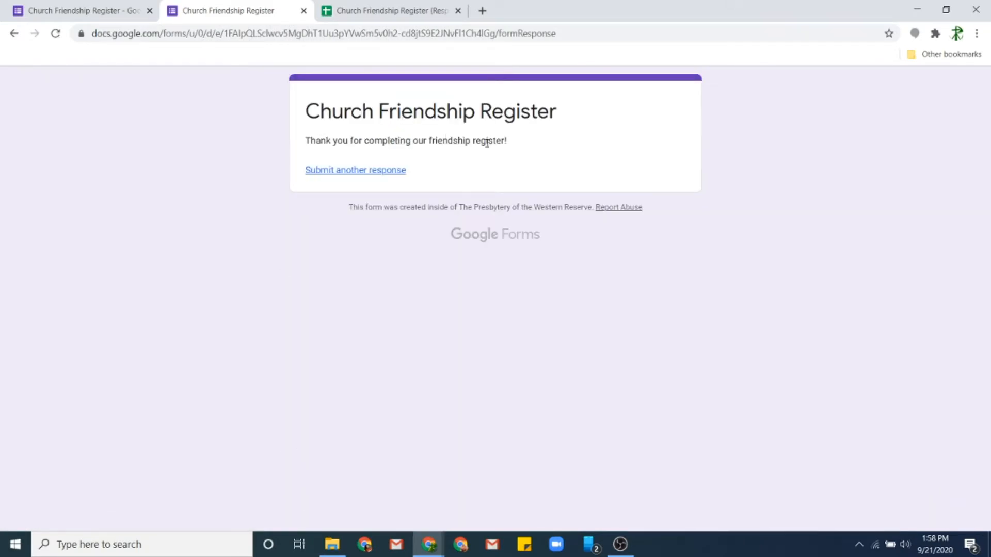
pyautogui.rightClick(370, 10)
pyautogui.click(344, 11)
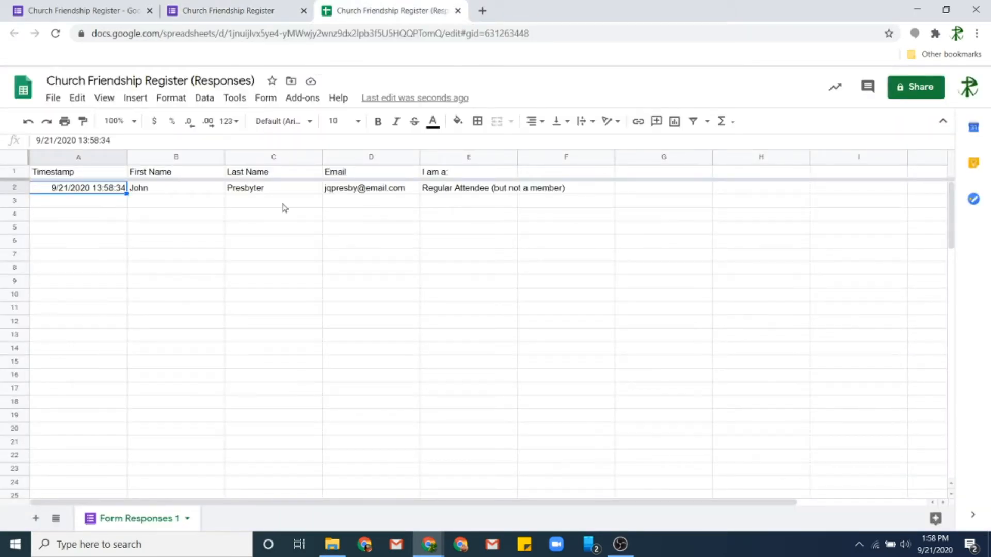
# - Auto-fit column E to the Regular Attendee answer, then go back to the form editor
pyautogui.doubleClick(516, 158)
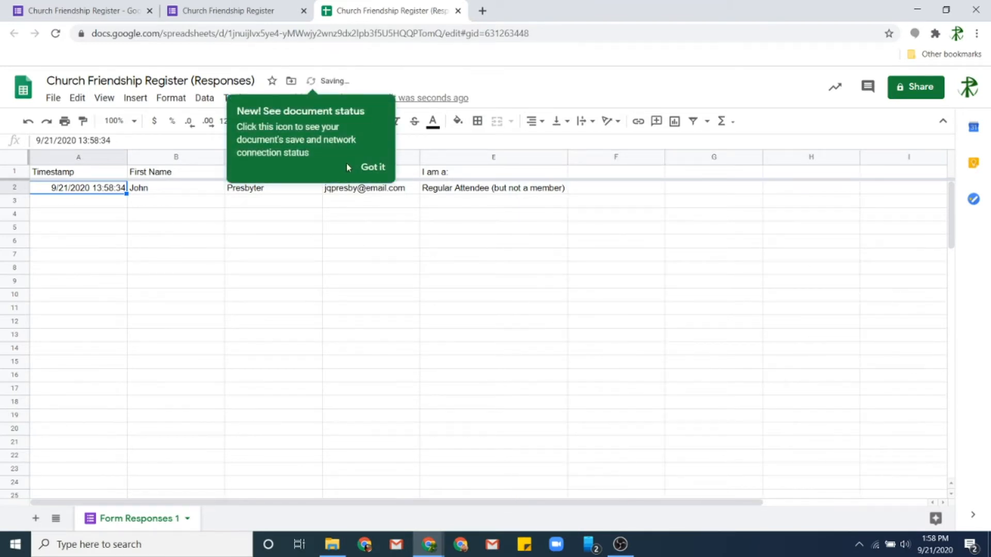
pyautogui.click(438, 347)
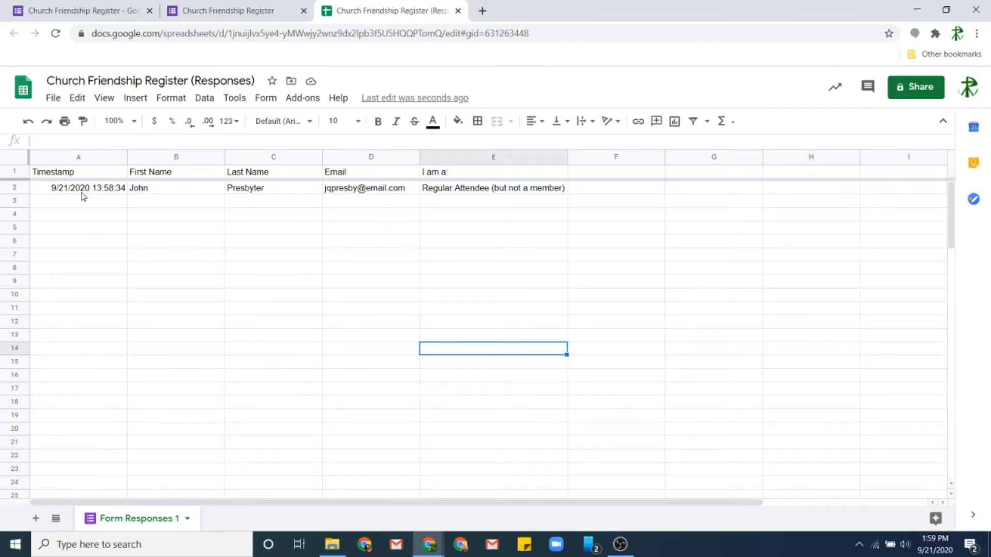
pyautogui.click(273, 7)
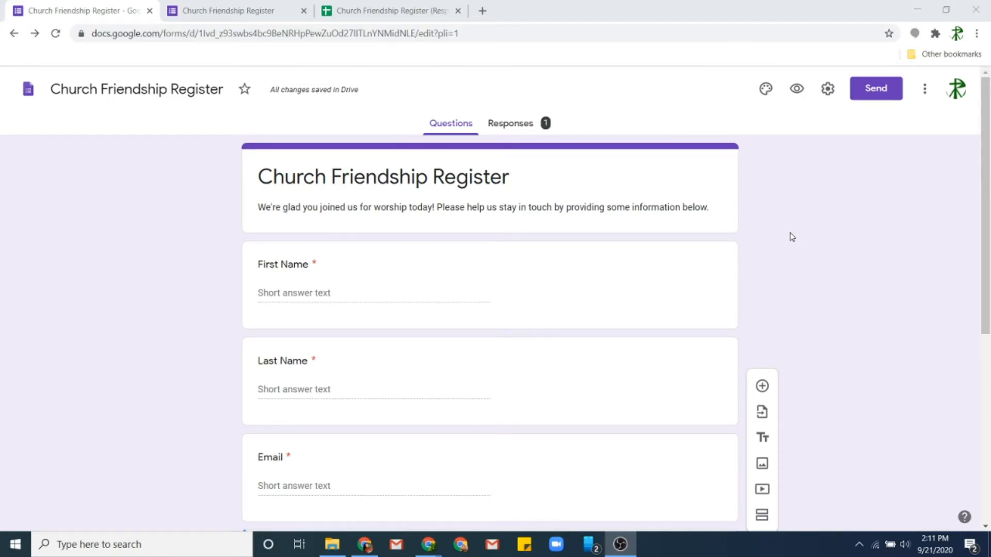
# - Add a short-answer question titled 'Phone Number' after the 'I am a:' question
pyautogui.scroll(-6, 410, 280)
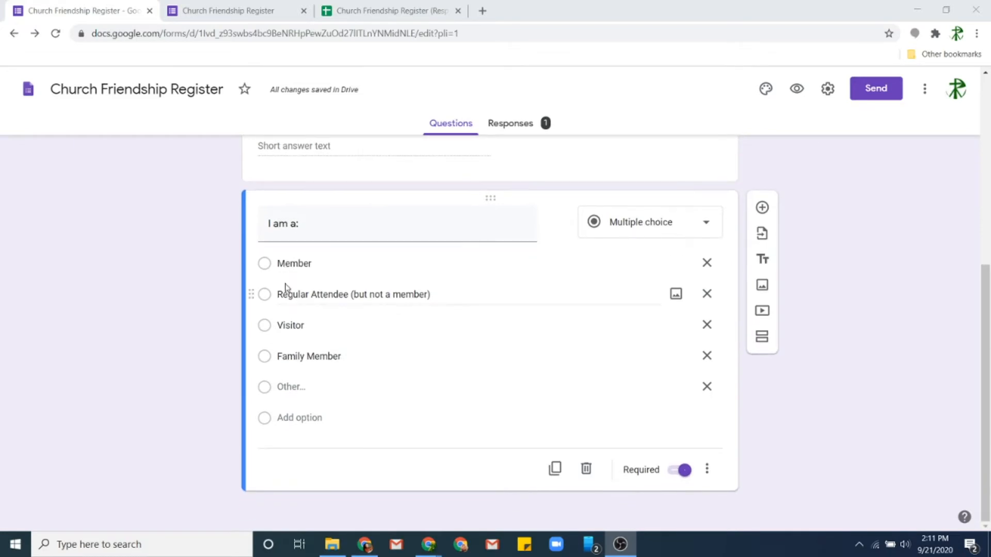
pyautogui.scroll(2, 320, 289)
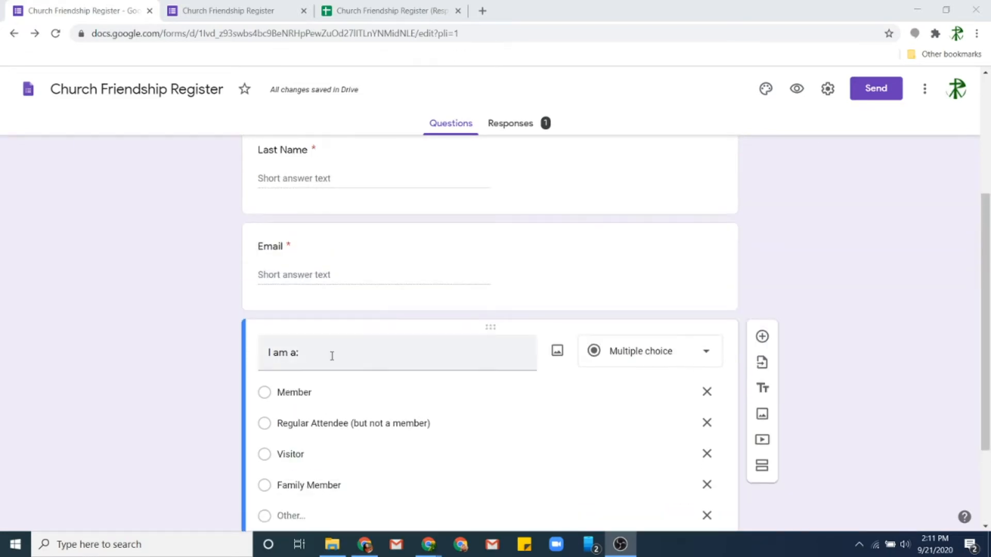
pyautogui.scroll(-2, 358, 349)
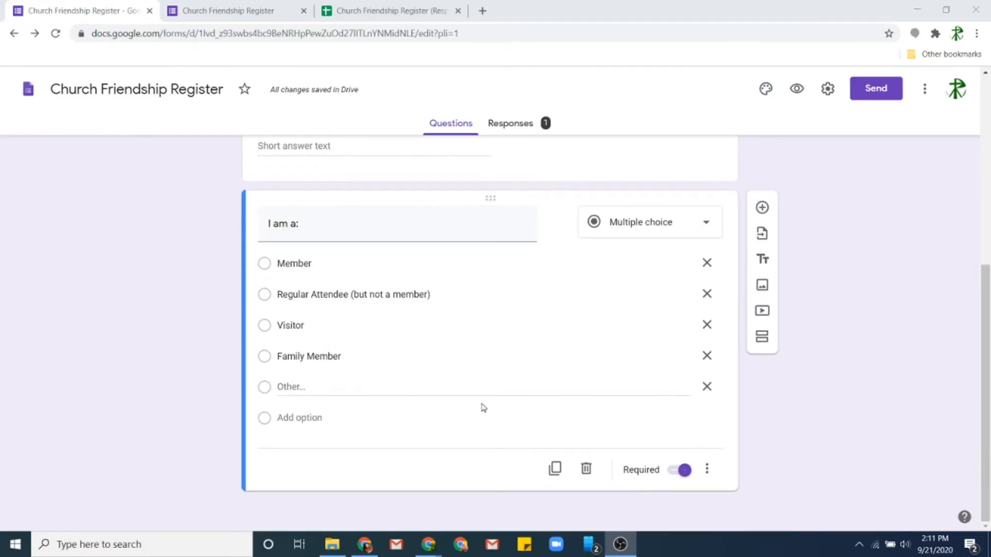
pyautogui.click(762, 208)
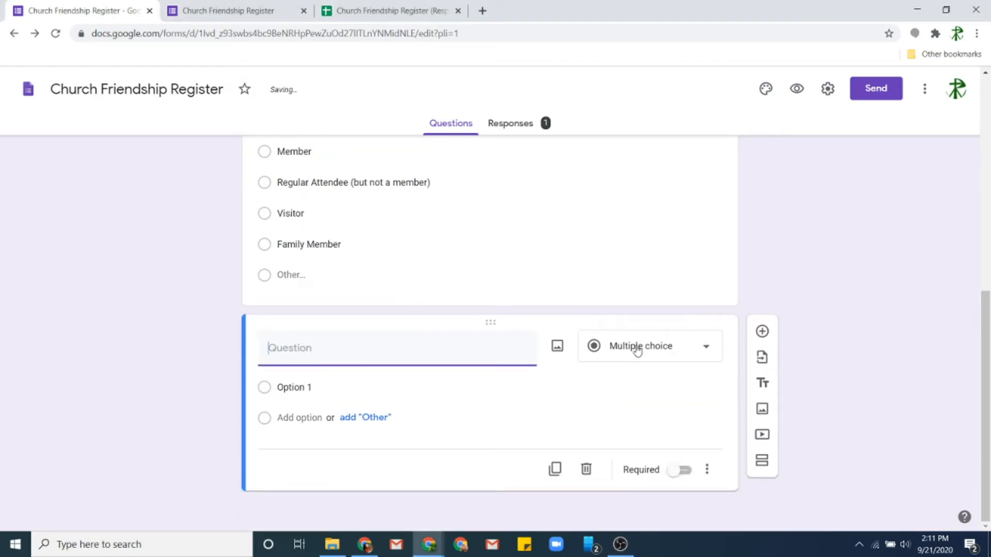
pyautogui.click(636, 347)
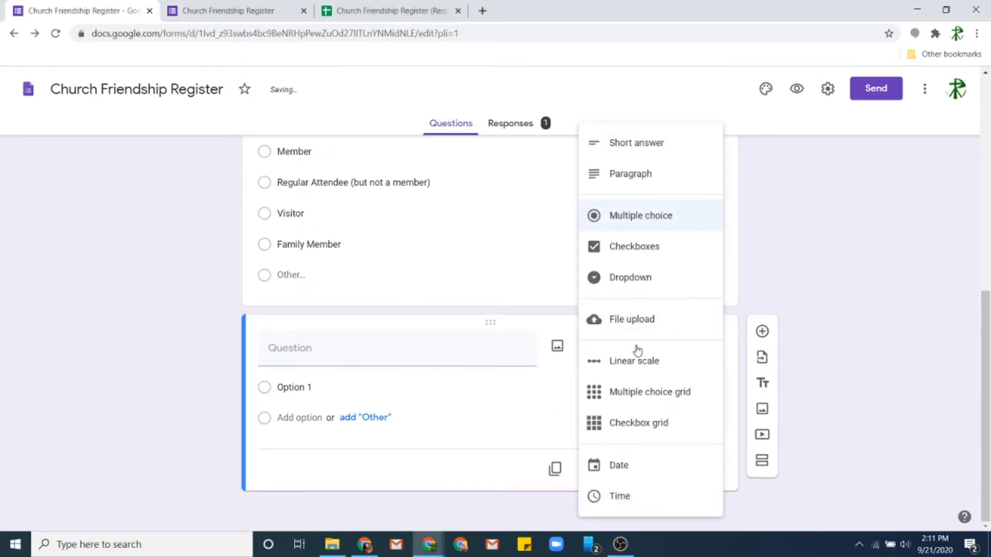
pyautogui.click(366, 356)
pyautogui.write('Phone Number')
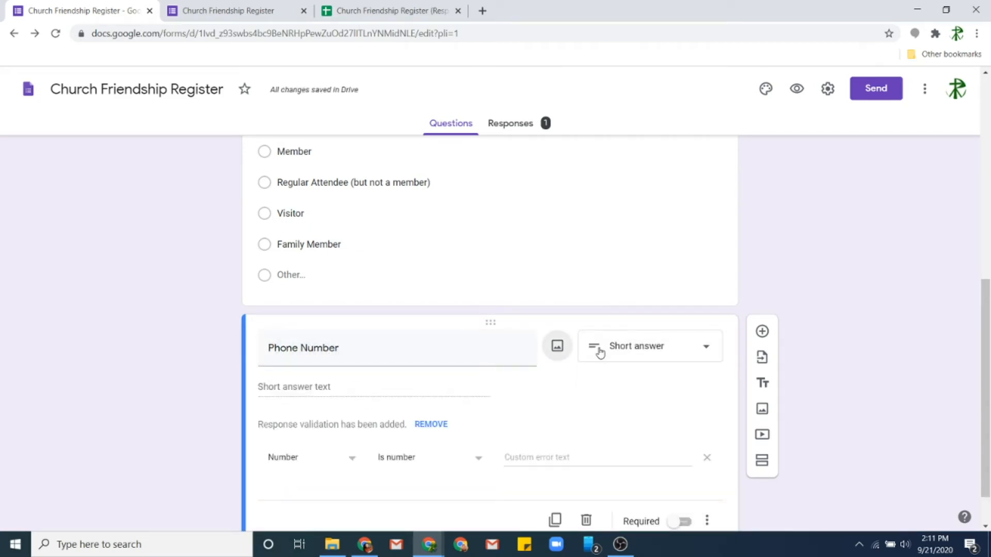
# - Add Is number validation with an error asking for digits without dashes or parentheses, keeping it optional
pyautogui.scroll(-1, 422, 385)
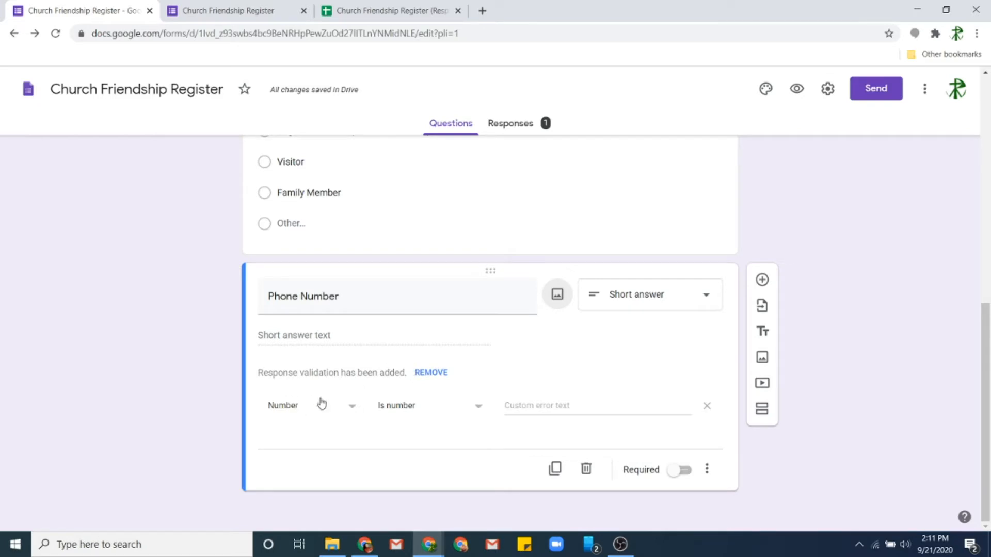
pyautogui.click(554, 410)
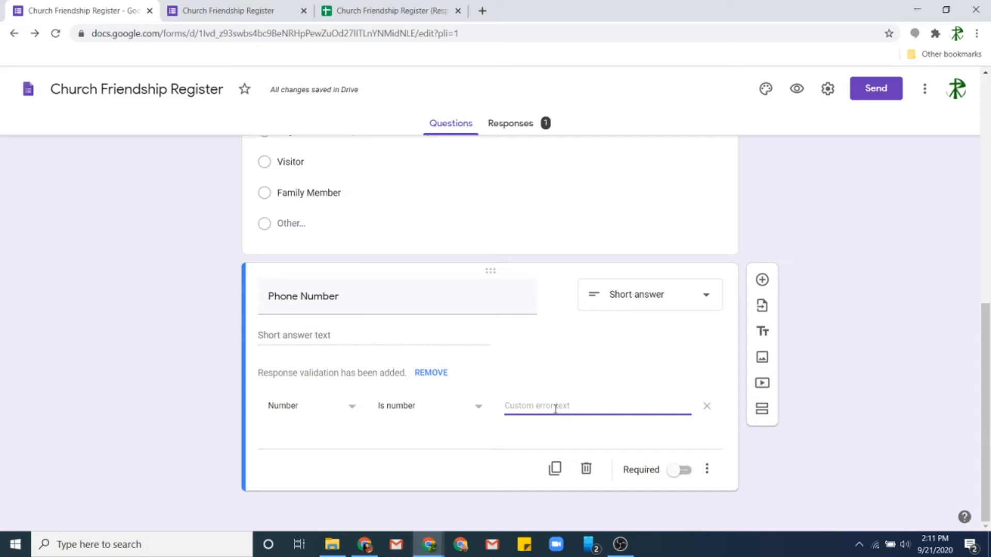
pyautogui.write('Please enter only digits (no dashes or parenthe')
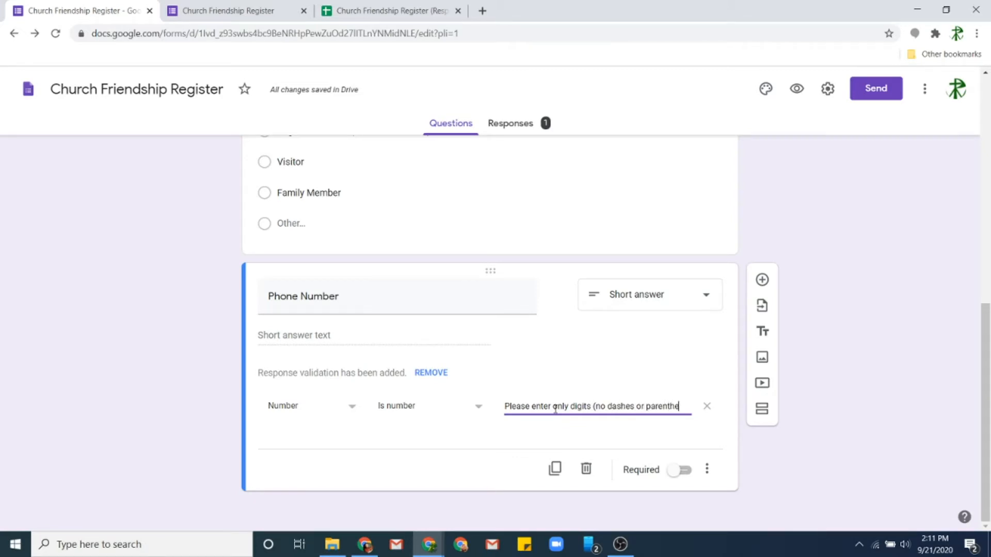
pyautogui.write('ses)')
pyautogui.click(684, 470)
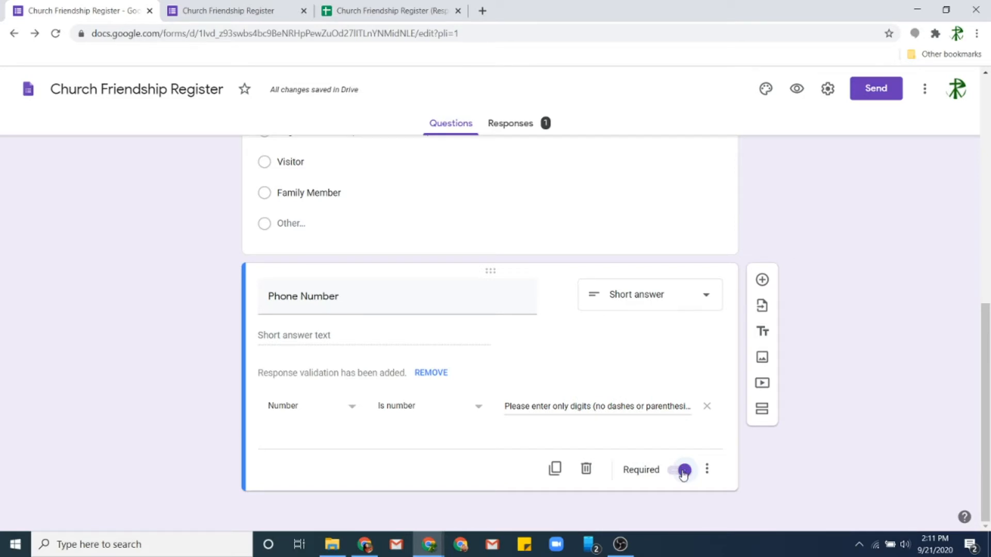
pyautogui.click(684, 471)
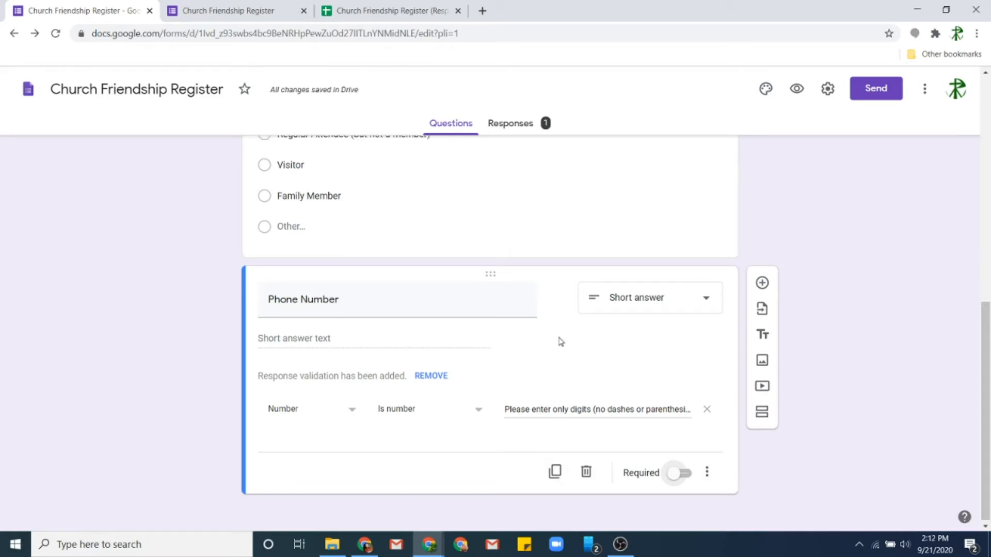
pyautogui.scroll(10, 560, 342)
pyautogui.scroll(-10, 524, 364)
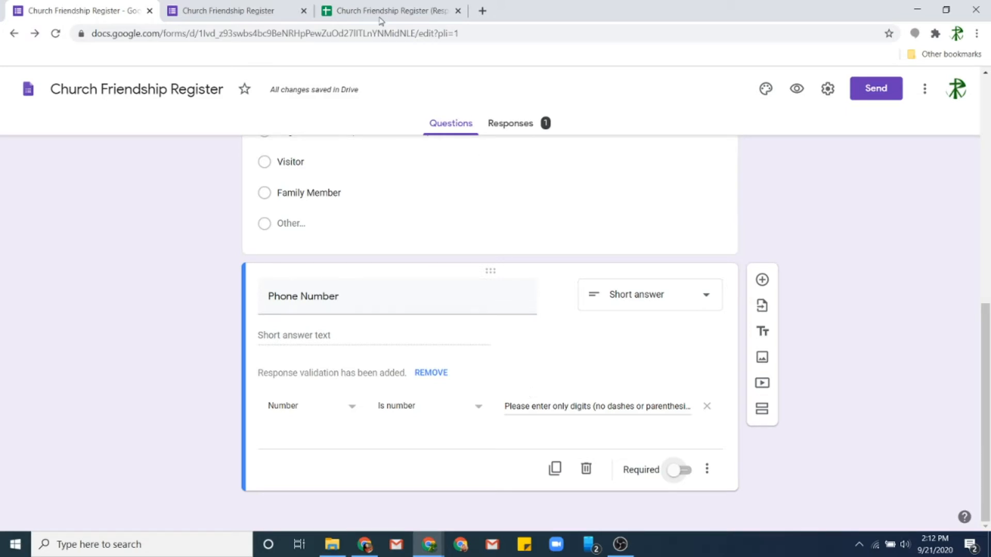
# - Open the live form and enter a second test respondent's first name, last name and email
pyautogui.click(798, 91)
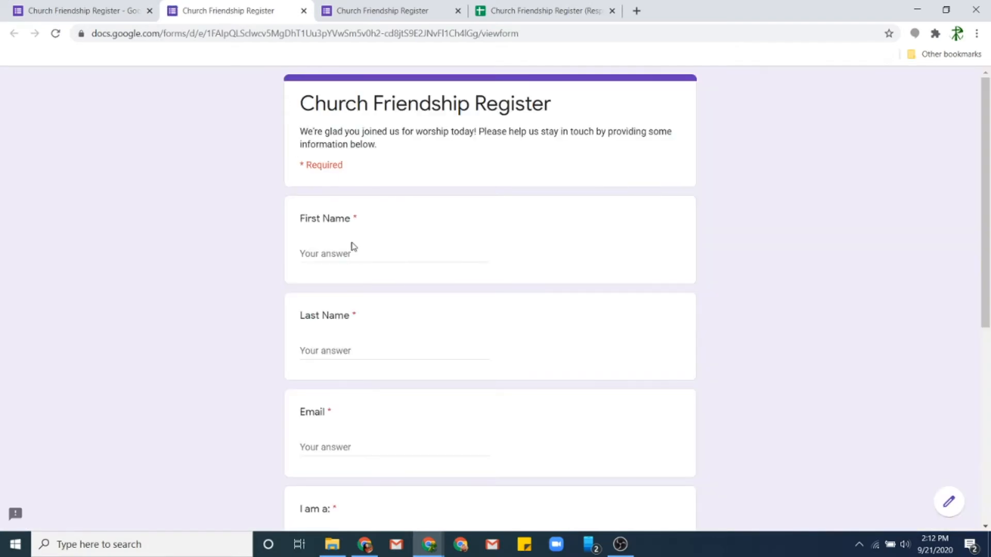
pyautogui.click(343, 256)
pyautogui.write('Jane')
pyautogui.press('Tab')
pyautogui.write('Presb')
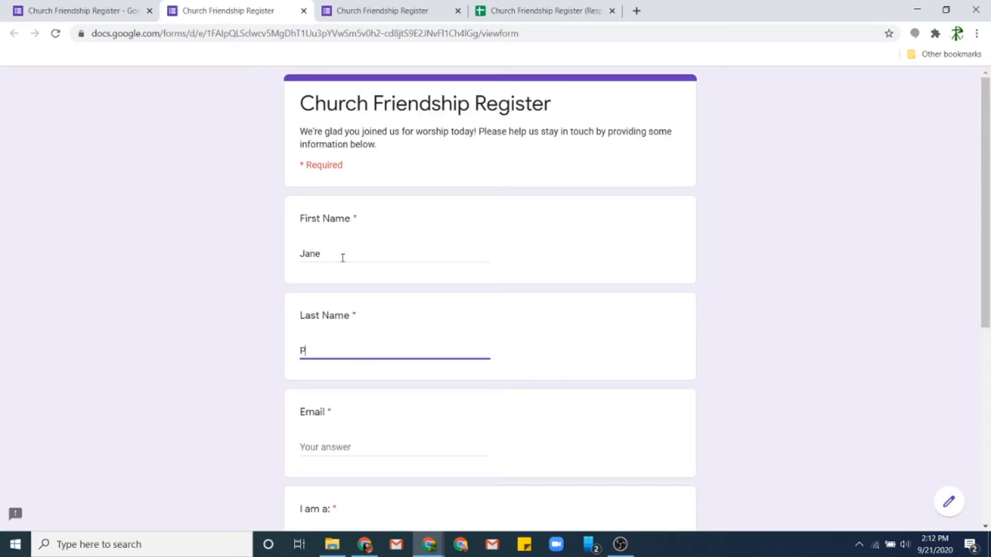
pyautogui.press('Tab')
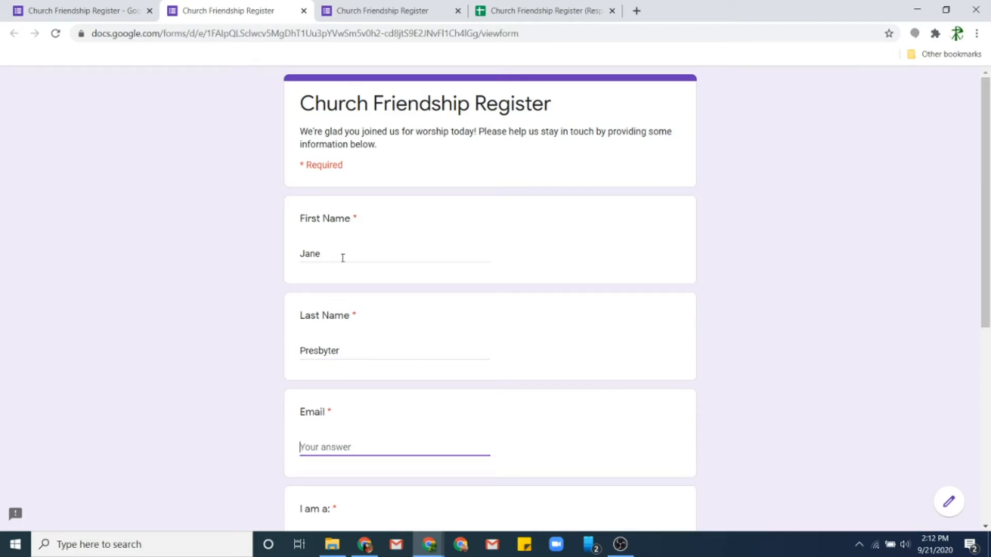
# - Answer Member and enter a digits-only phone number, deleting the trailing dash
pyautogui.scroll(-3, 397, 195)
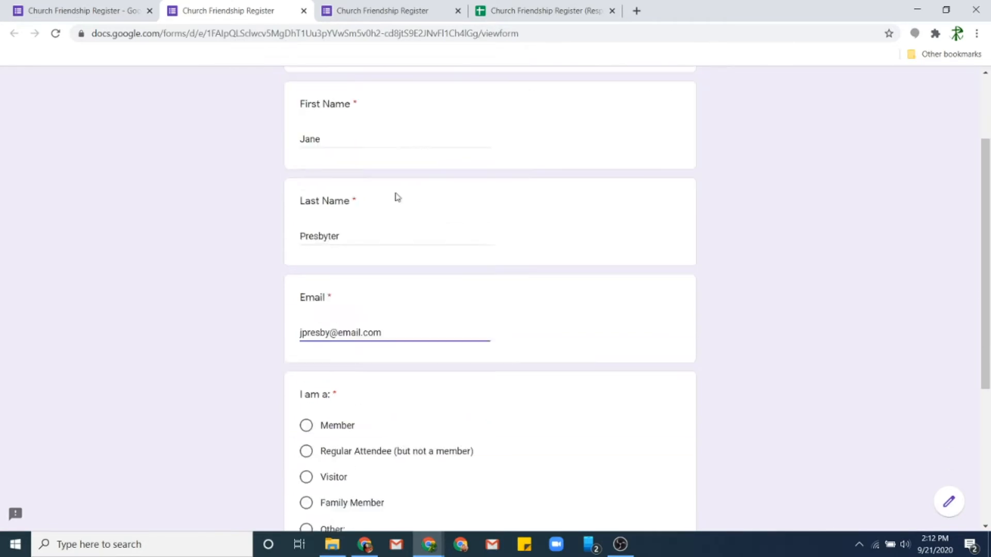
pyautogui.click(336, 347)
pyautogui.scroll(-2, 361, 413)
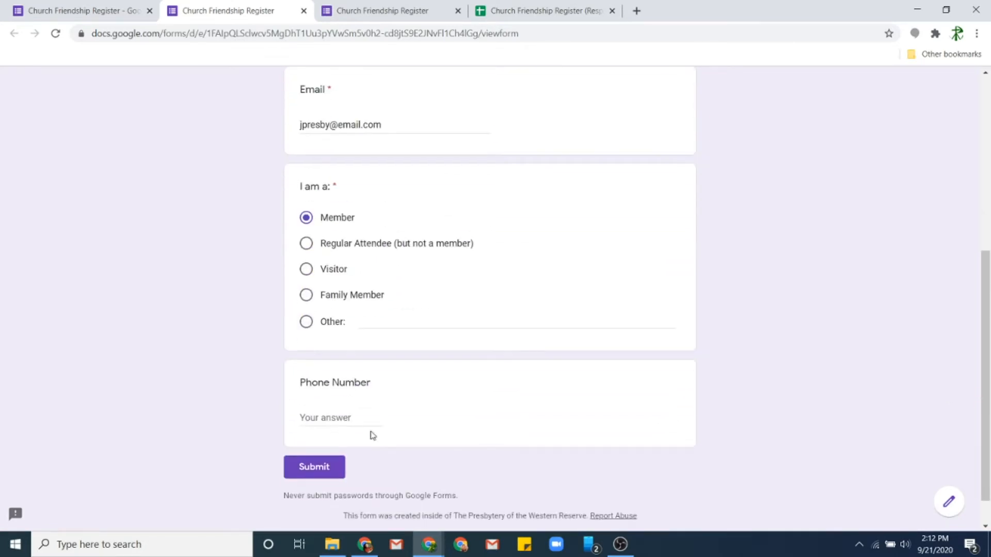
pyautogui.click(330, 419)
pyautogui.write('2165555555')
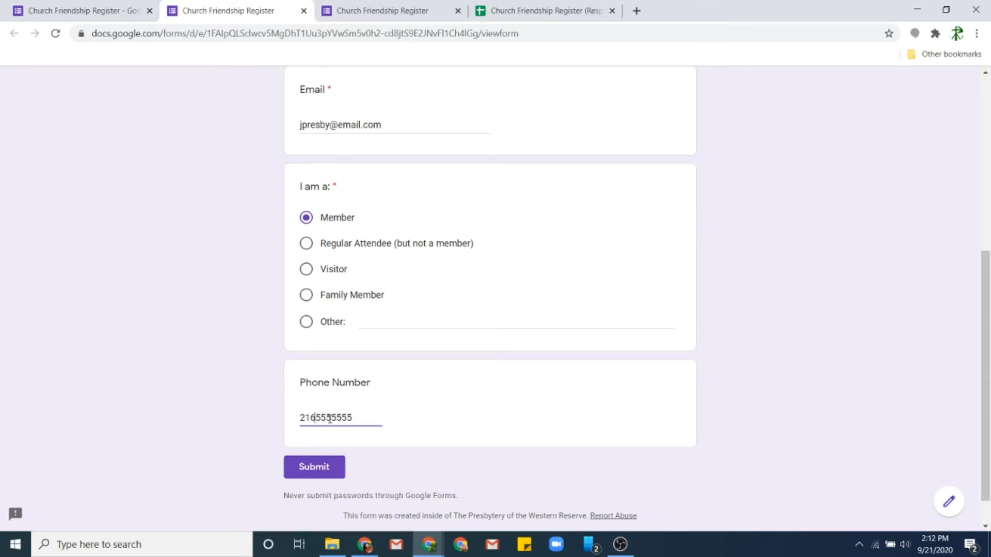
pyautogui.write('-')
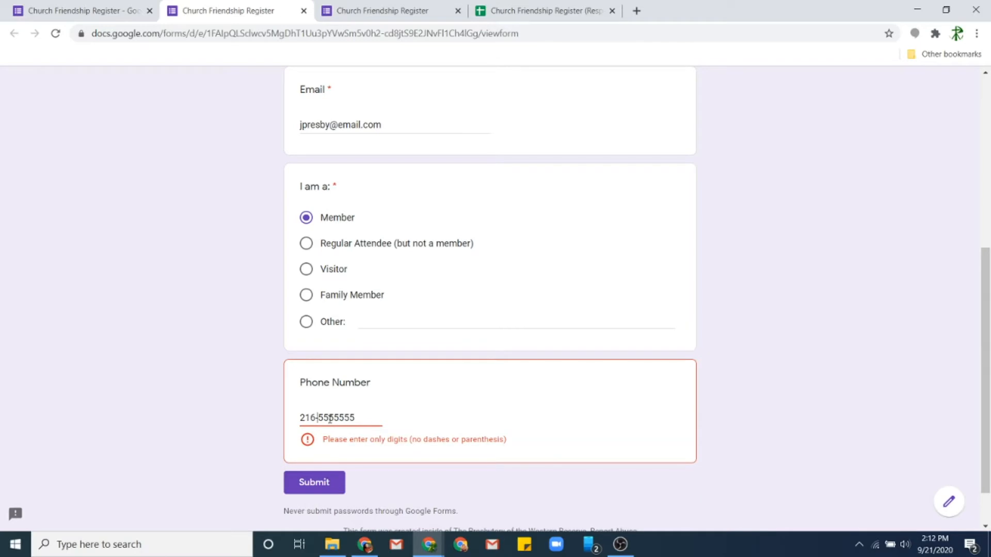
pyautogui.press('BackSpace')
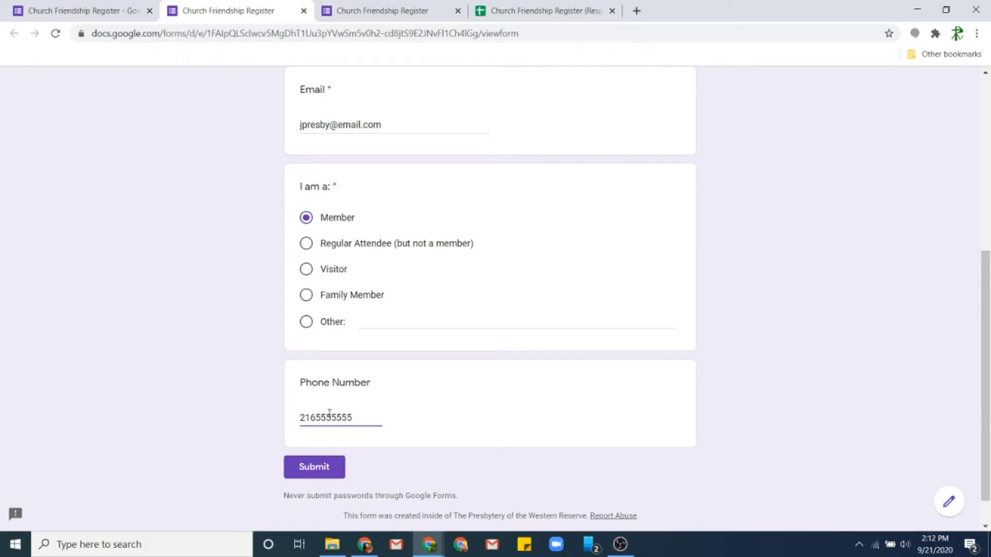
# - Submit the Member response and check its phone number in cell F3 of the Phone Number column
pyautogui.click(324, 467)
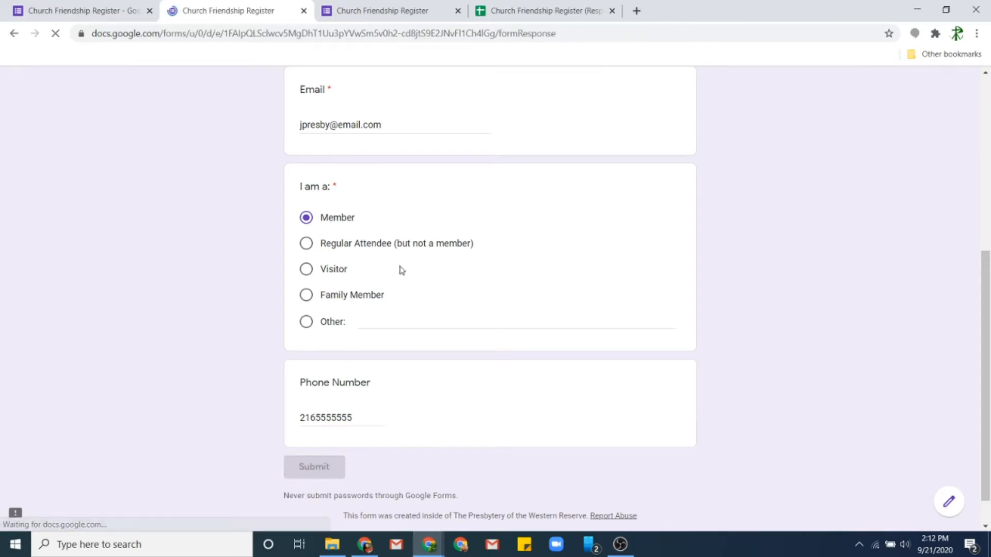
pyautogui.click(566, 5)
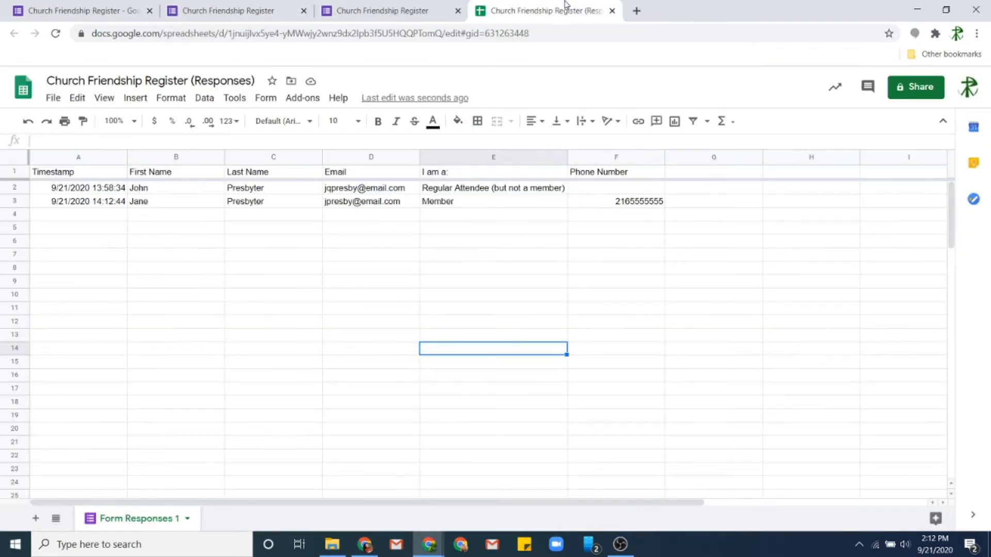
pyautogui.click(616, 174)
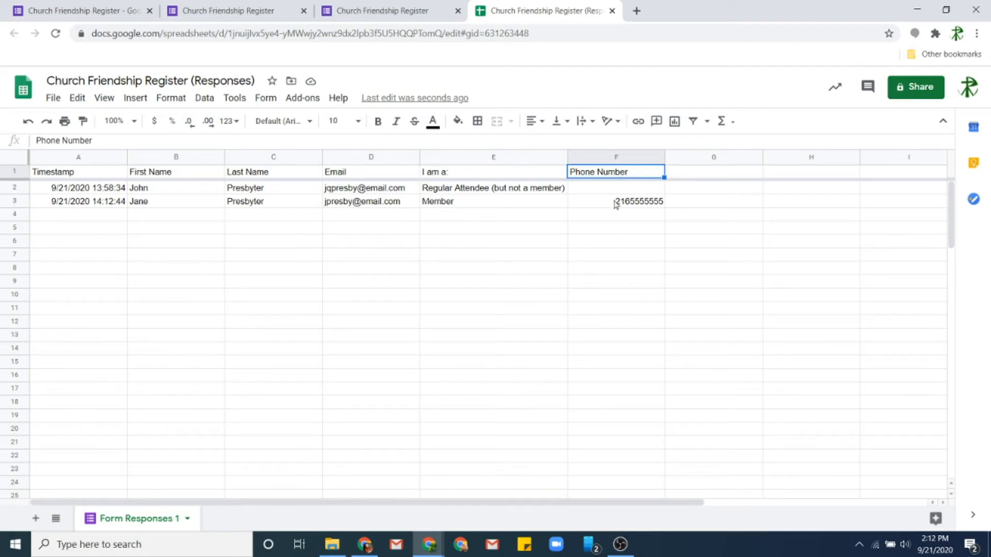
pyautogui.click(616, 202)
pyautogui.click(612, 176)
pyautogui.click(616, 202)
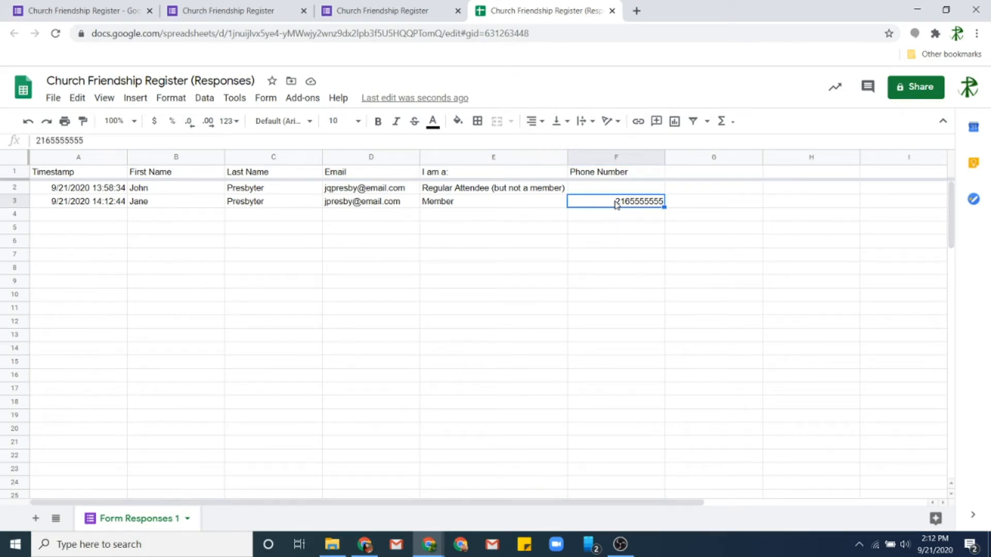
pyautogui.click(615, 154)
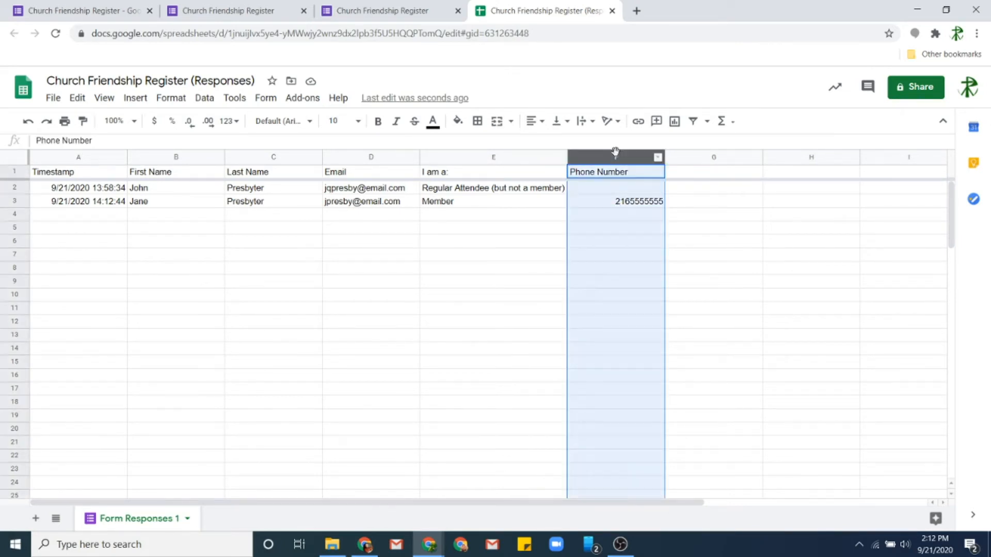
pyautogui.click(606, 207)
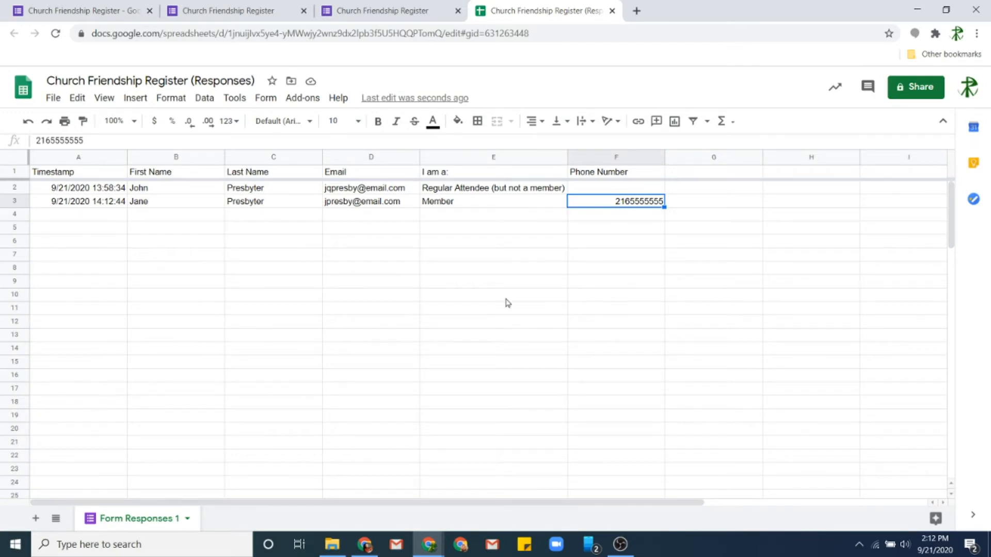
pyautogui.click(382, 17)
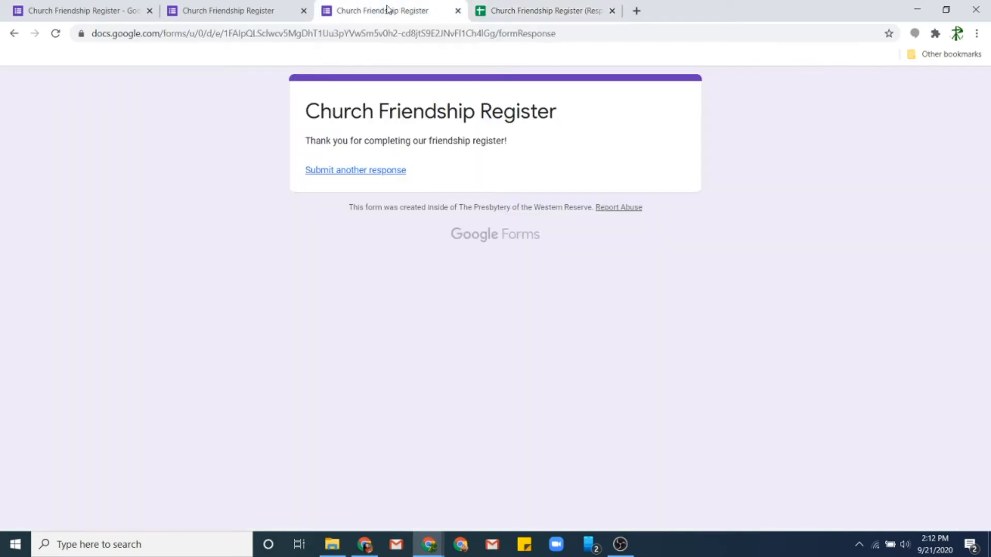
# - Close the extra preview tabs and return to the form editor
pyautogui.click(276, 8)
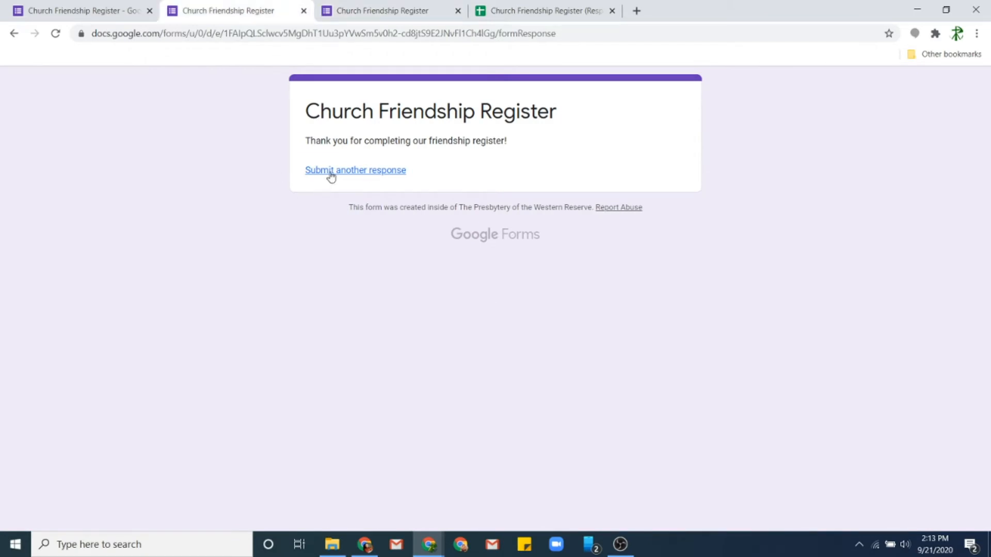
pyautogui.click(42, 9)
pyautogui.click(304, 11)
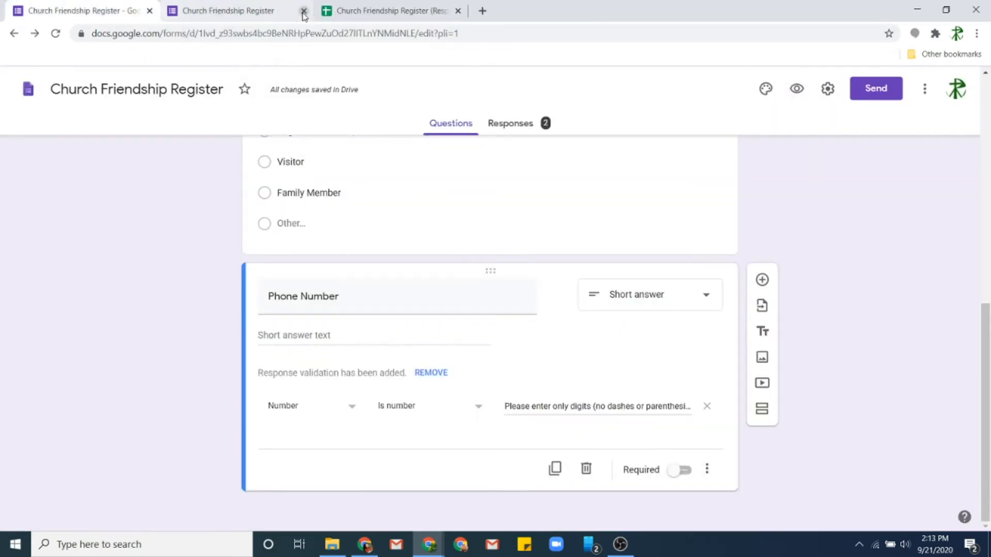
pyautogui.click(303, 11)
pyautogui.scroll(10, 540, 366)
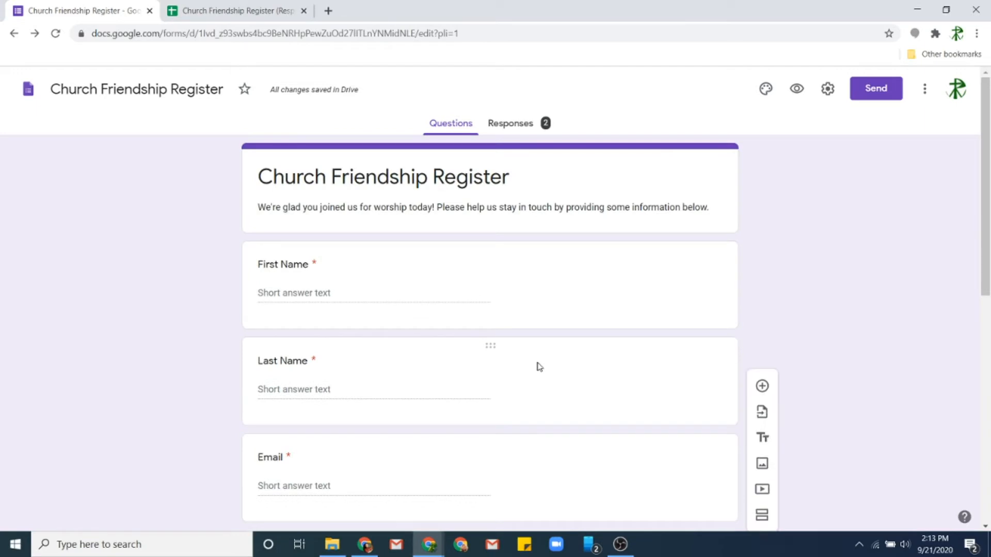
# - Set the theme colour to Blue Gray with the light gray background and start choosing a header image
pyautogui.click(763, 96)
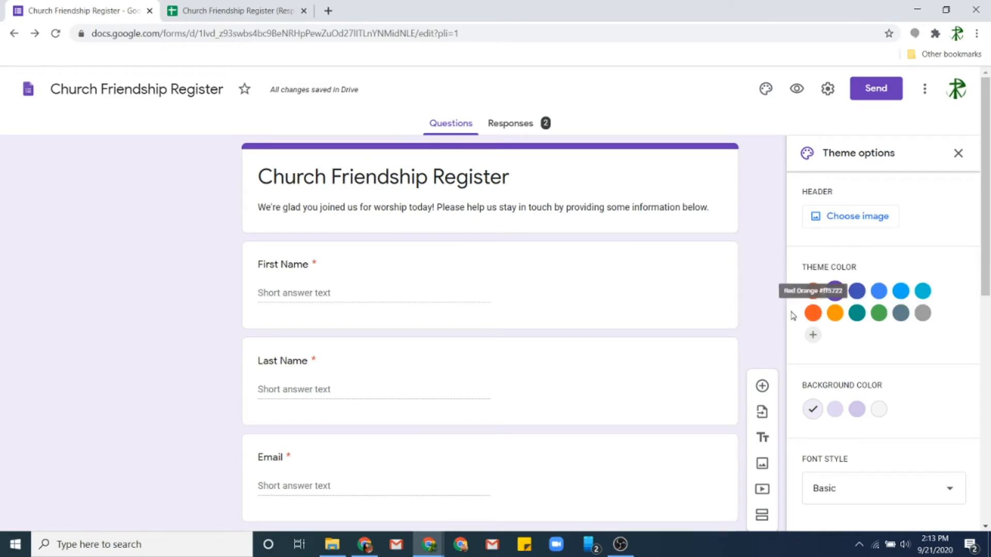
pyautogui.click(813, 313)
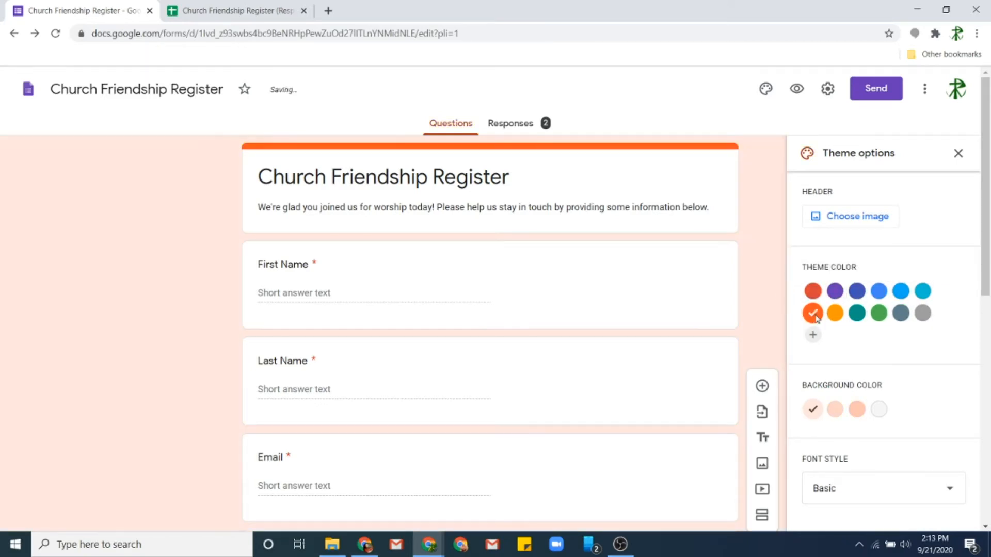
pyautogui.click(879, 313)
pyautogui.click(900, 314)
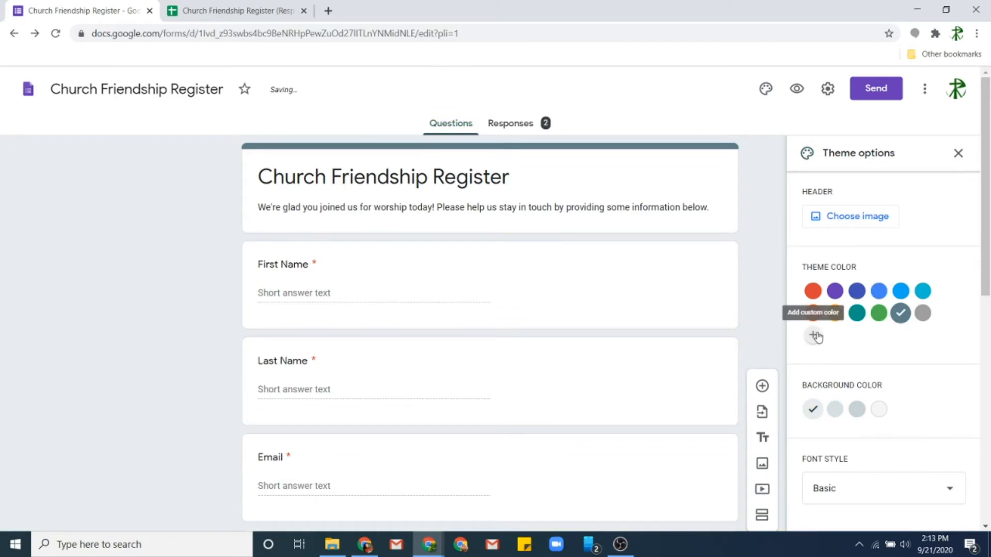
pyautogui.click(856, 409)
pyautogui.click(879, 410)
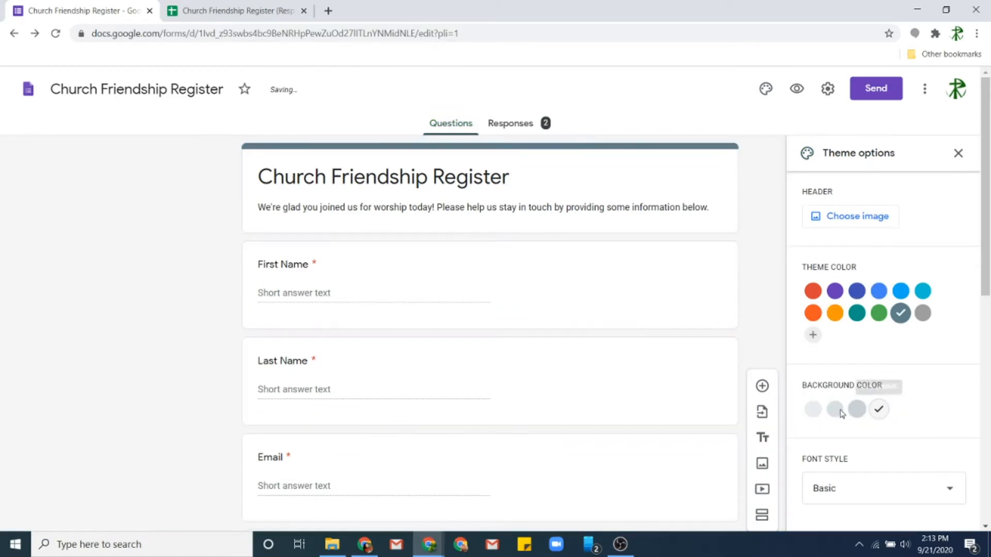
pyautogui.click(813, 409)
pyautogui.click(867, 222)
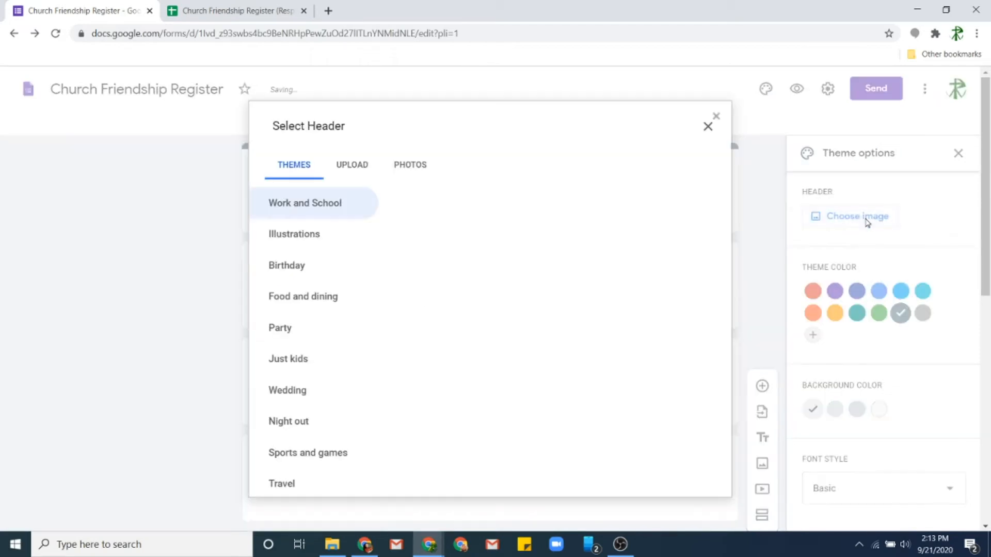
# - Upload the autumn First Presbyterian Church photo from the desktop as the header and preview it
pyautogui.click(341, 170)
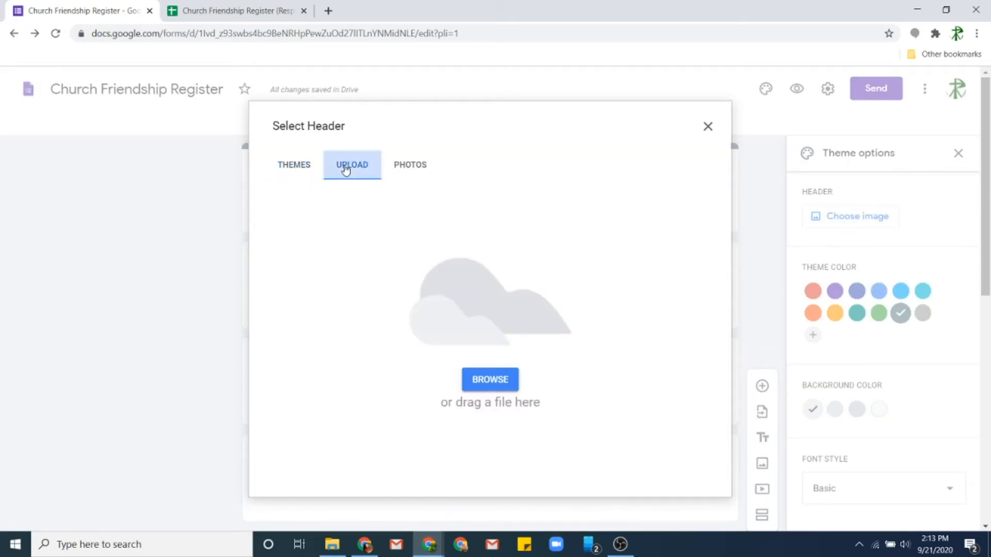
pyautogui.doubleClick(711, 5)
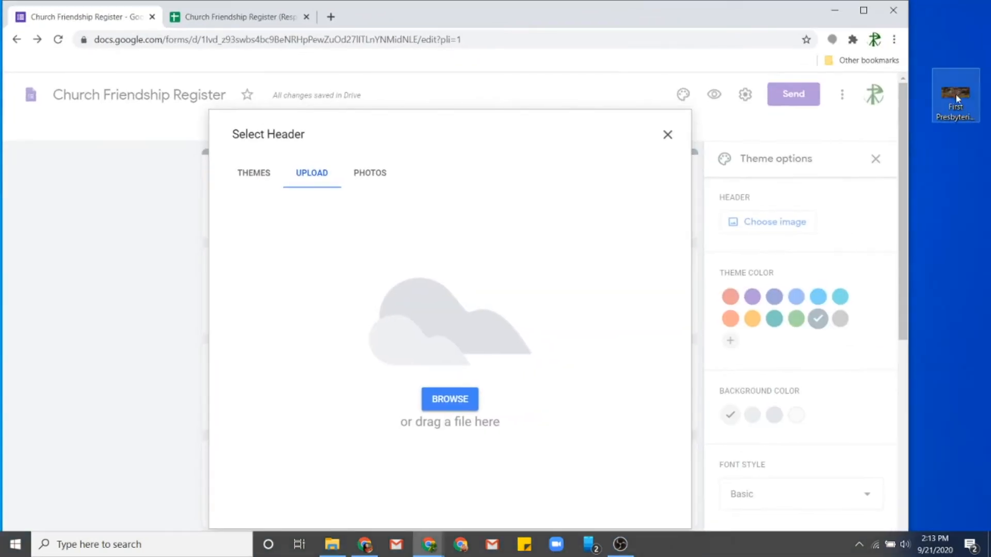
pyautogui.moveTo(955, 97); pyautogui.dragTo(522, 310)
pyautogui.doubleClick(655, 23)
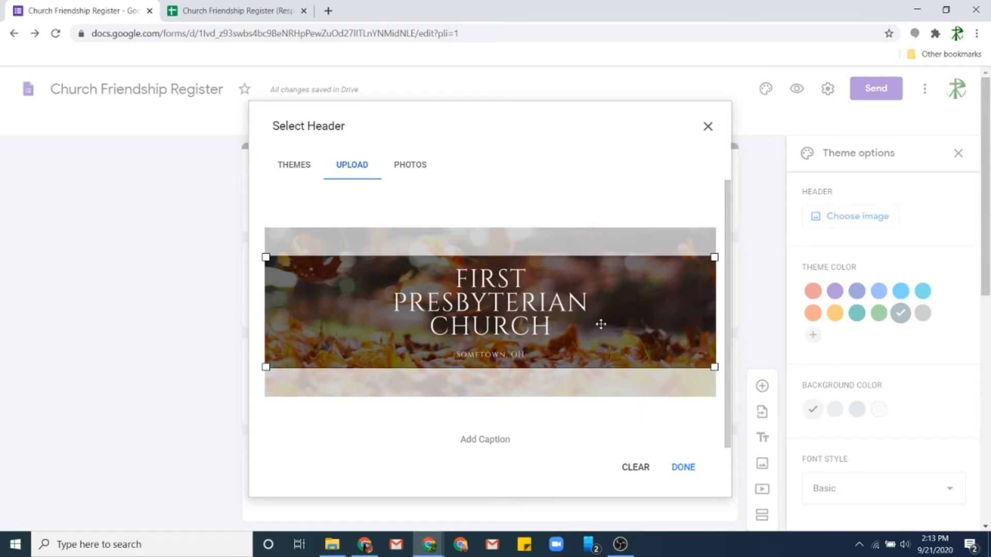
pyautogui.click(683, 467)
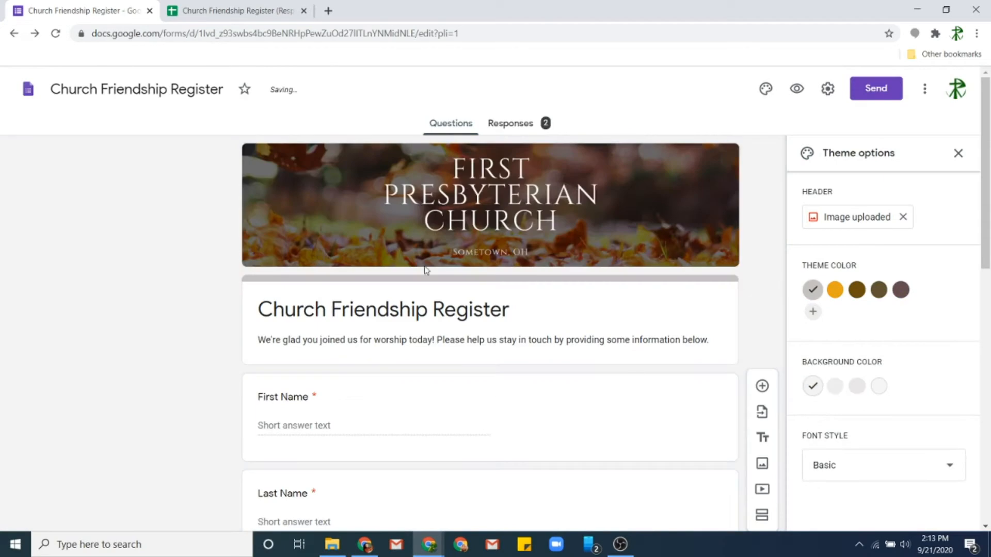
pyautogui.click(796, 91)
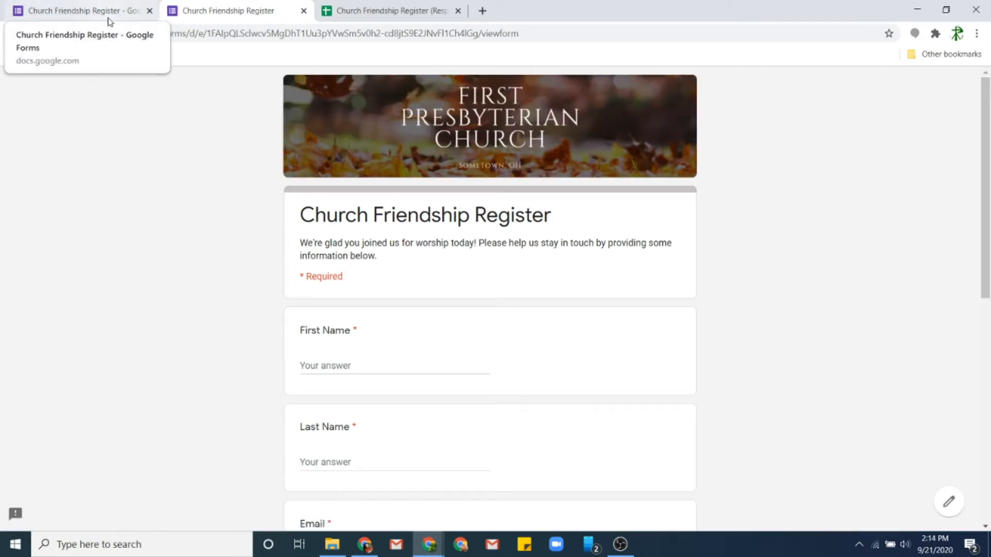
pyautogui.click(91, 7)
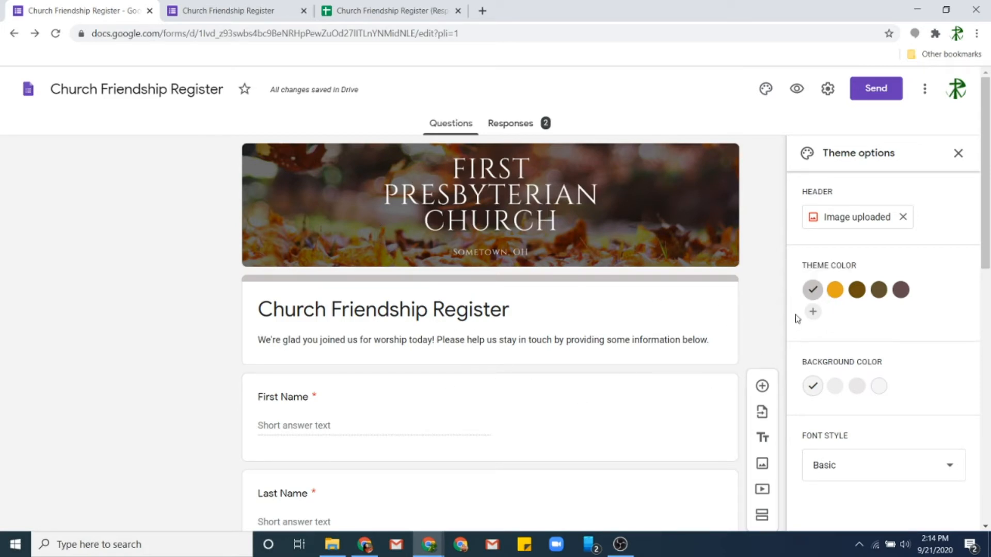
# - Set the theme colour to brown and the background to the darker beige swatch
pyautogui.click(834, 290)
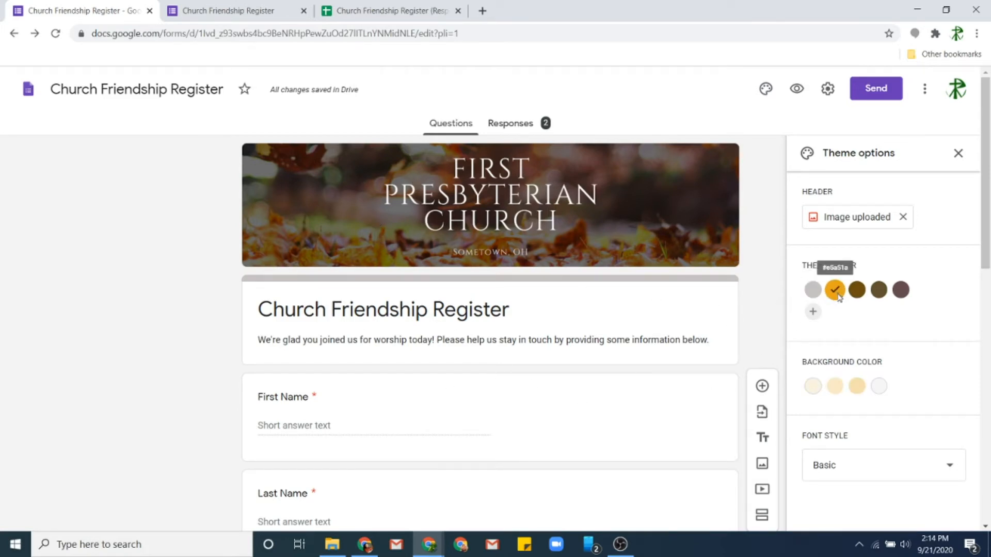
pyautogui.click(878, 292)
pyautogui.click(857, 291)
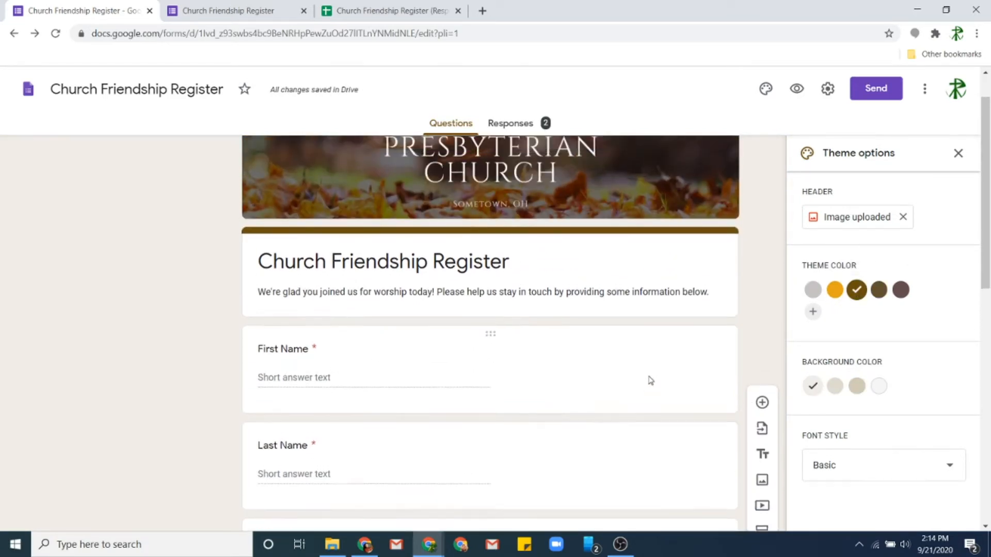
pyautogui.click(858, 390)
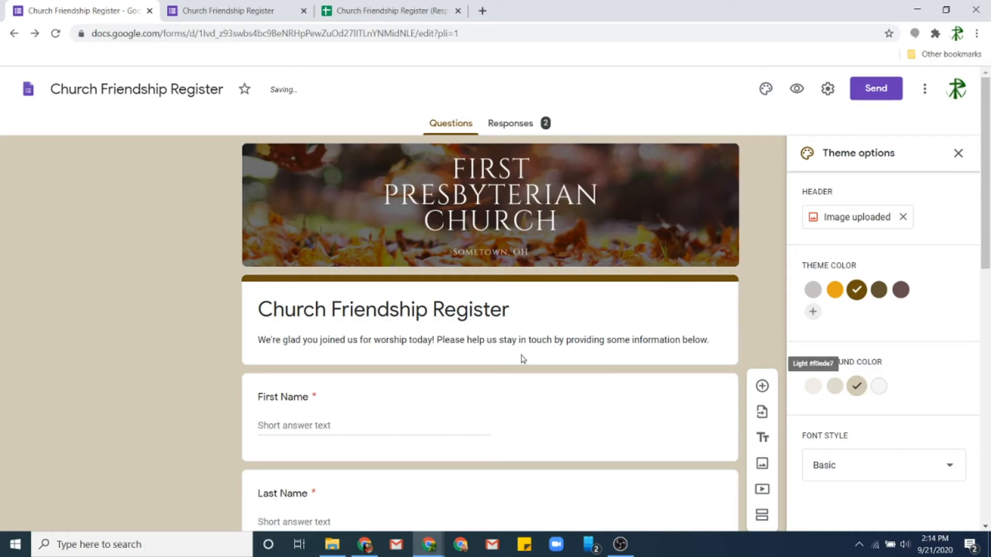
pyautogui.click(879, 387)
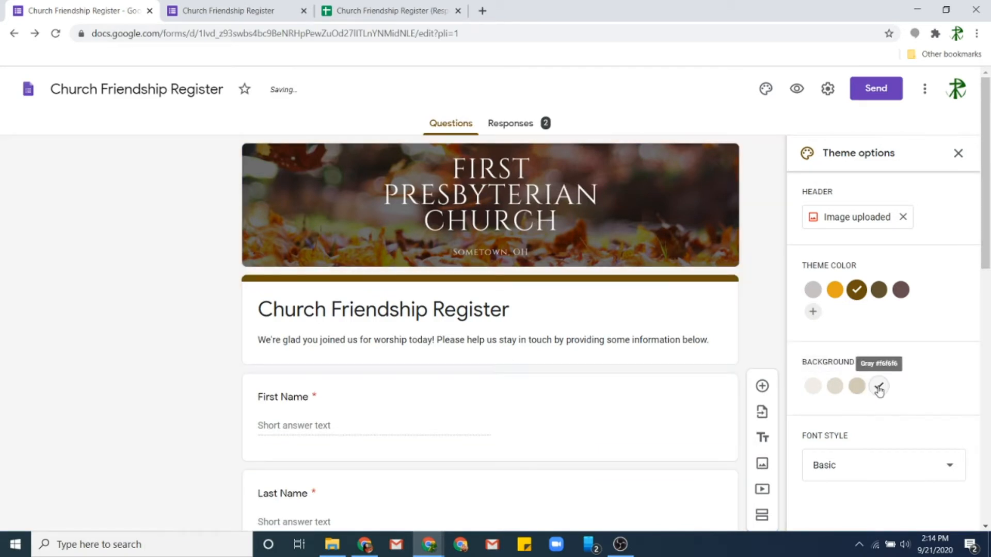
pyautogui.click(835, 387)
pyautogui.click(856, 387)
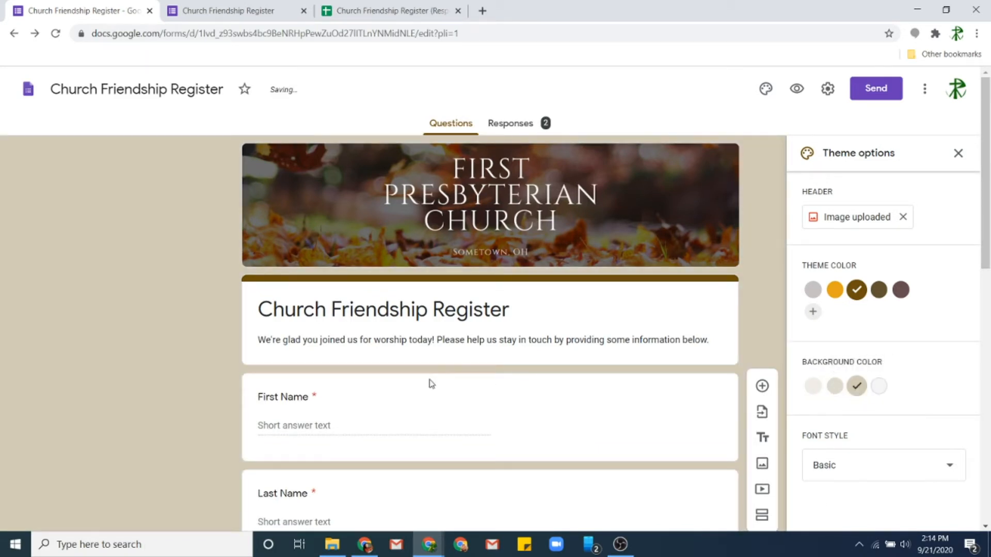
pyautogui.scroll(-12, 432, 382)
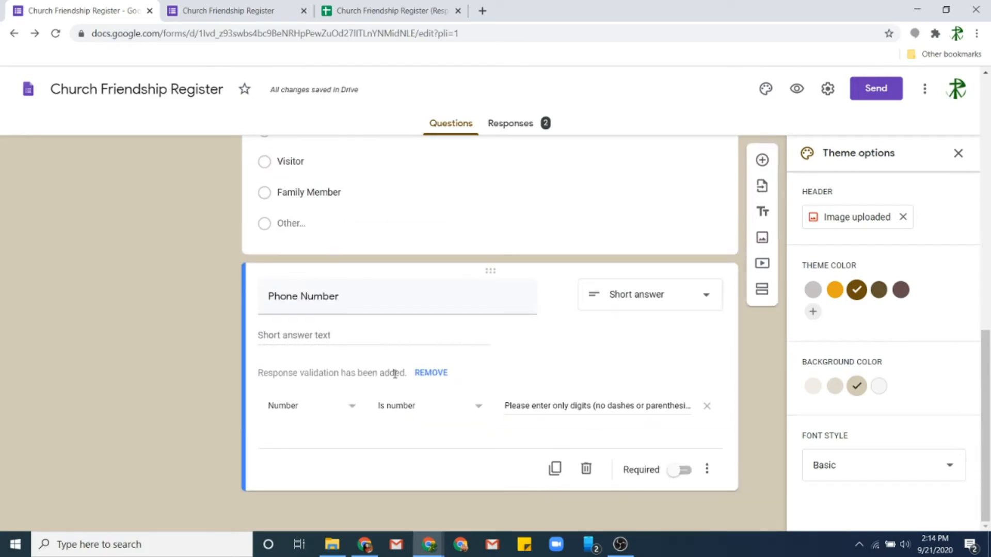
pyautogui.scroll(12, 392, 361)
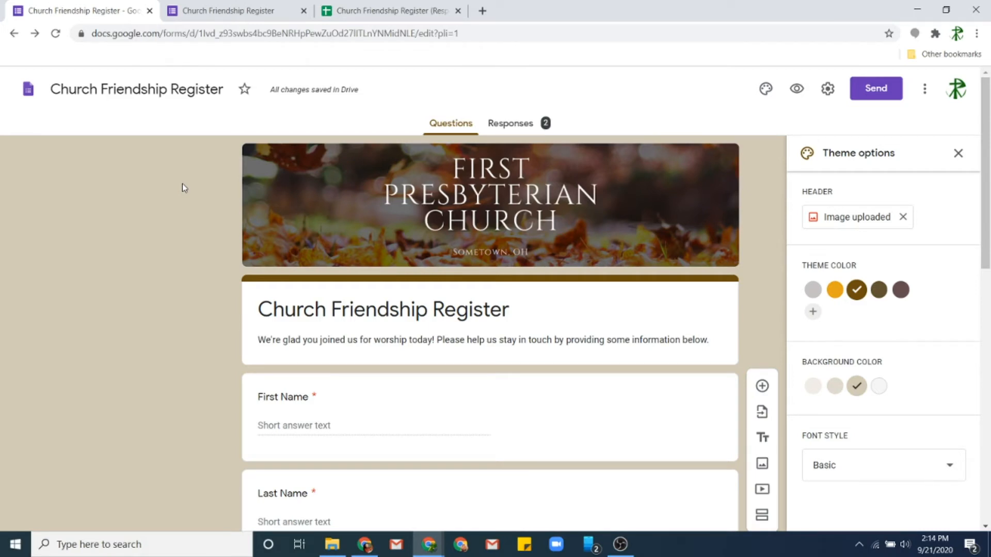
pyautogui.scroll(-1, 241, 306)
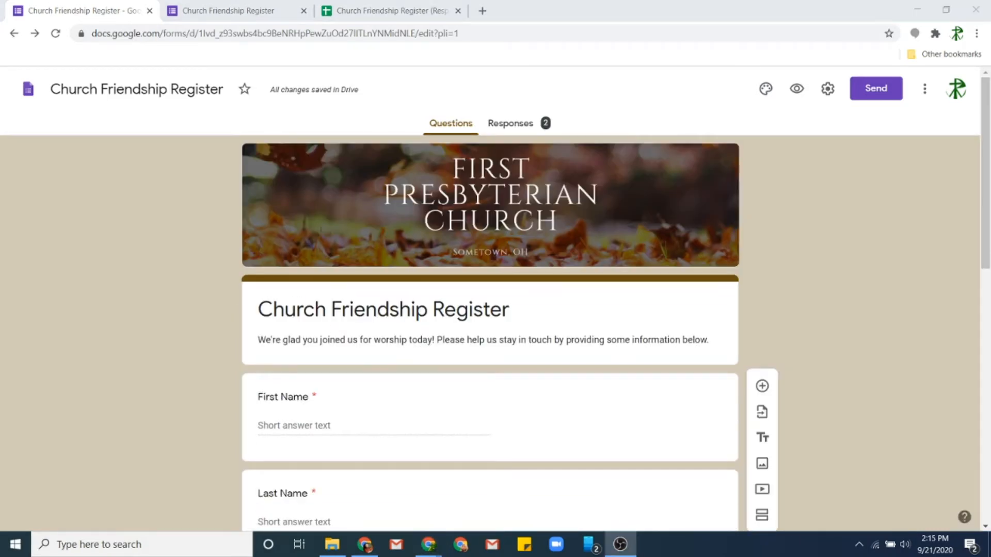
# - Scroll through the brown-themed form to review the church header and questions
pyautogui.scroll(-10, 539, 221)
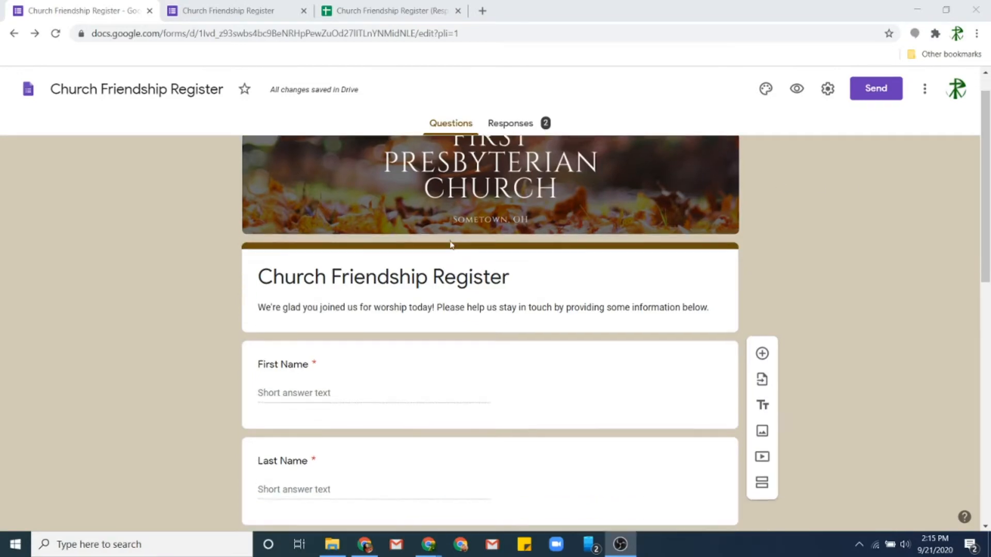
pyautogui.scroll(10, 408, 330)
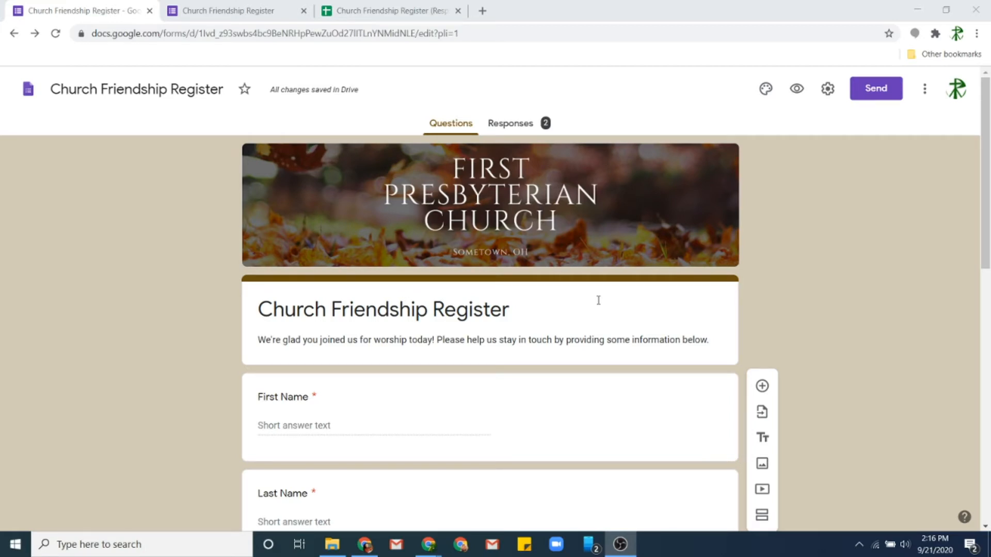
# - Copy the form's shortened forms.gle share link from the Send dialog
pyautogui.click(875, 90)
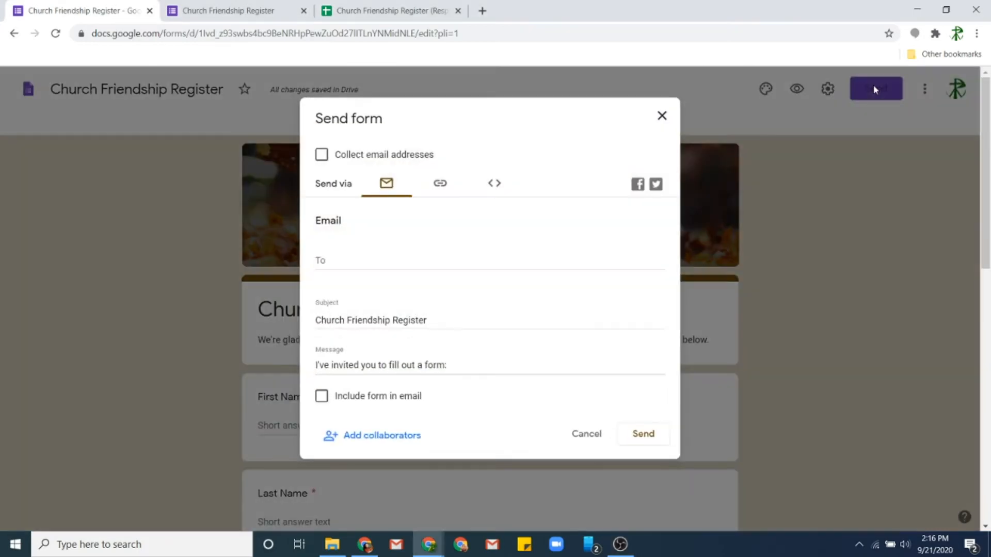
pyautogui.click(440, 186)
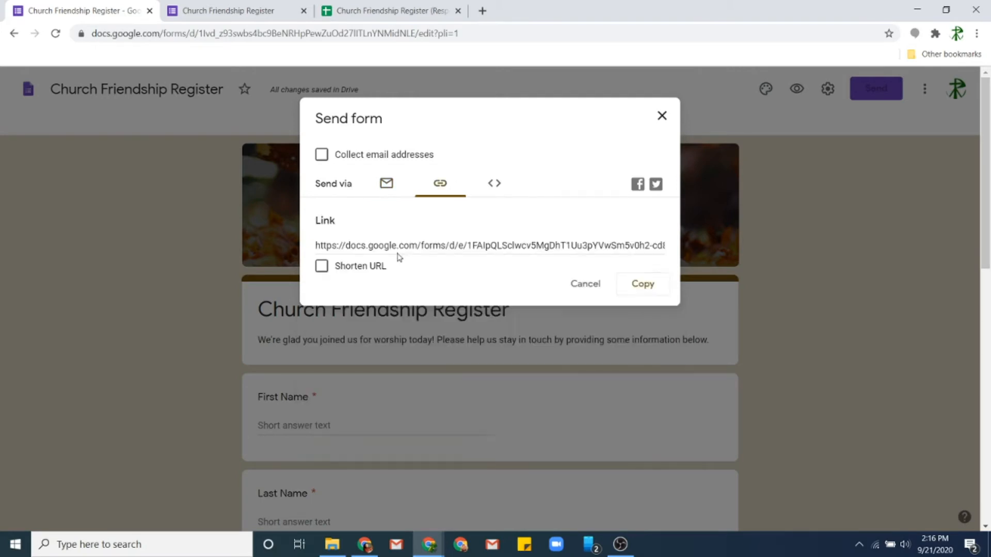
pyautogui.click(338, 247)
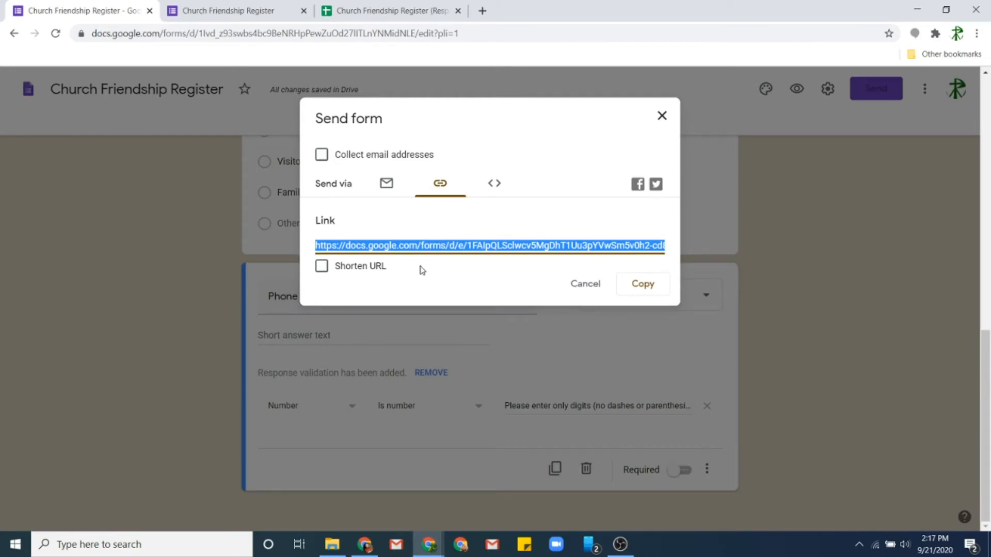
pyautogui.click(321, 267)
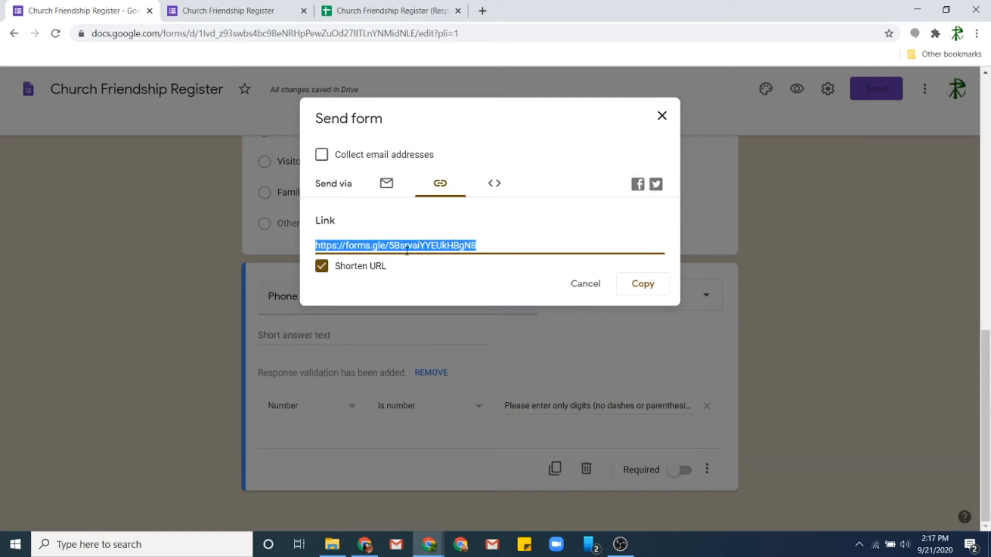
pyautogui.click(631, 287)
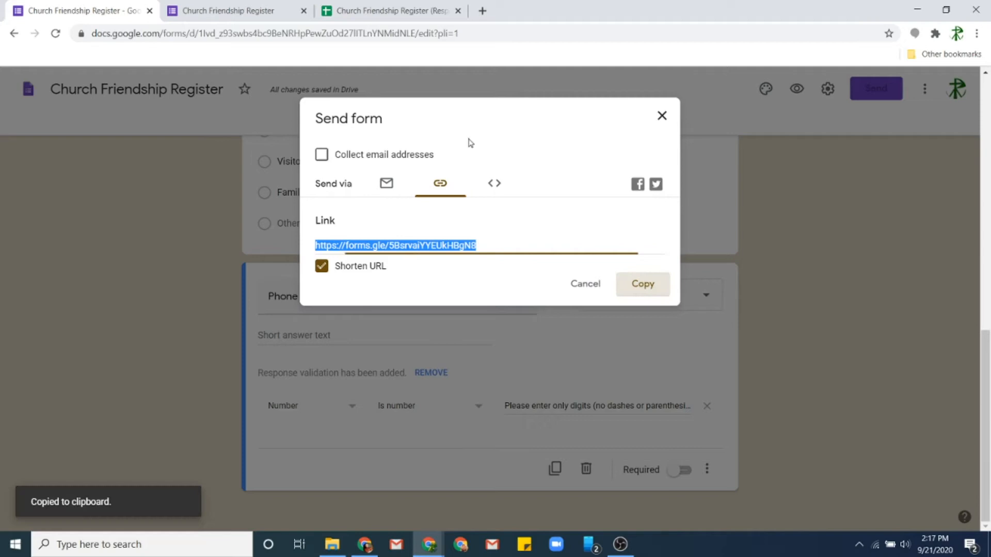
pyautogui.click(482, 11)
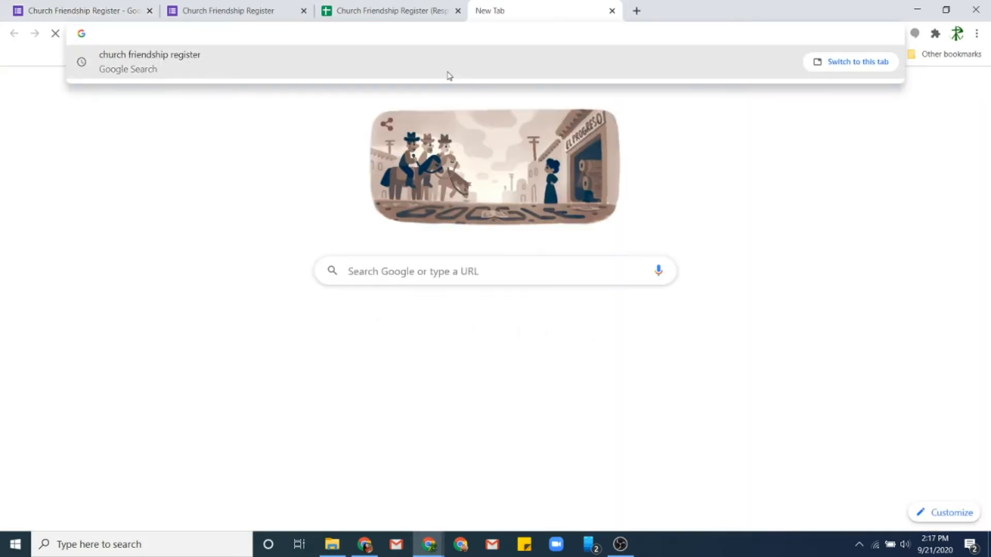
# - Load the pasted forms.gle link in the new tab to check the live form, then return to the editor
pyautogui.hotkey('ctrl', 'v')
pyautogui.press('Return')
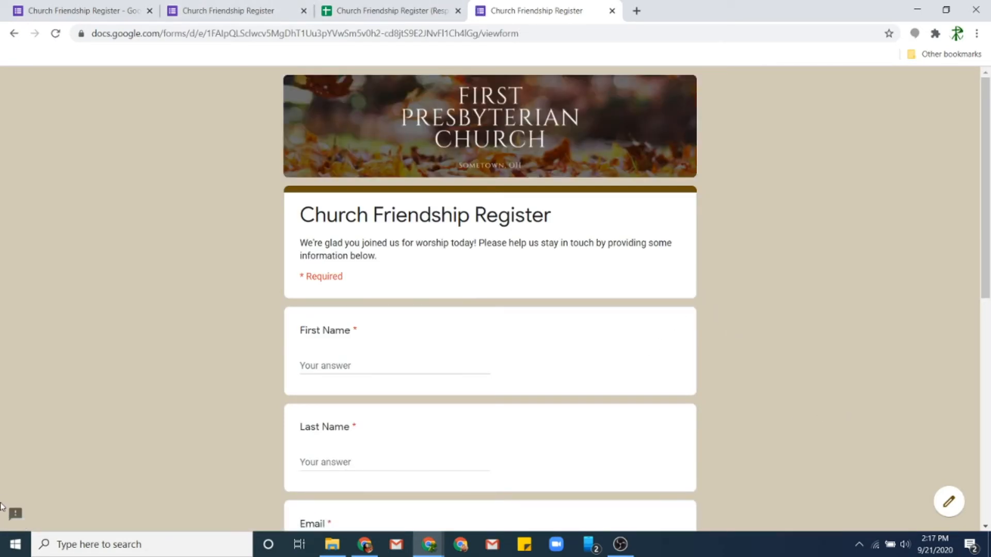
pyautogui.click(51, 10)
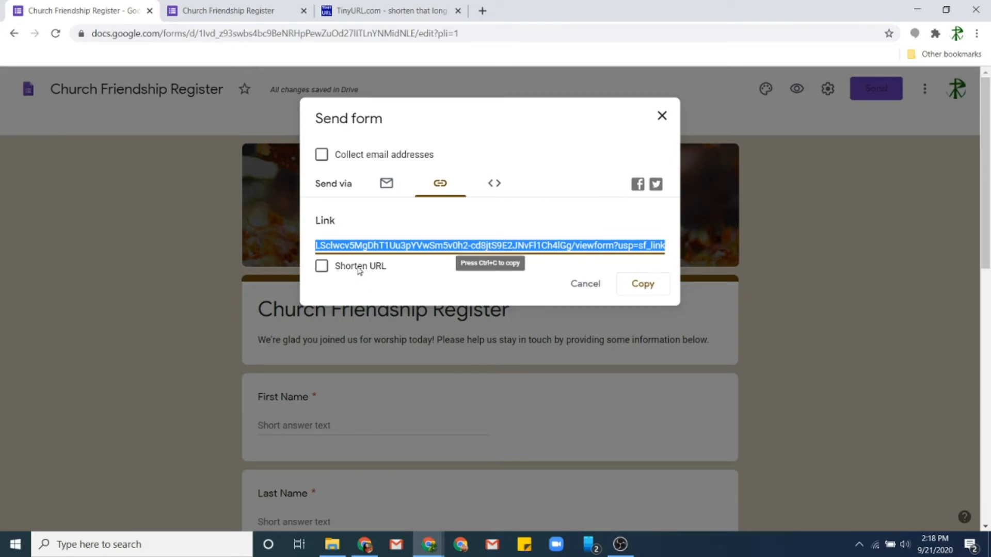
# - Copy the full-length form link with Shorten URL turned off, then go to the TinyURL tab
pyautogui.click(360, 269)
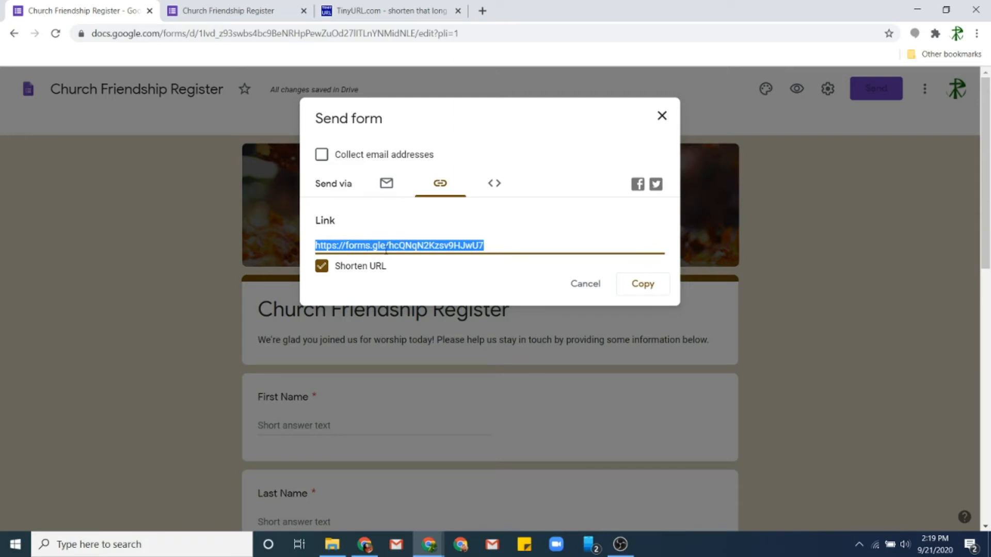
pyautogui.click(321, 267)
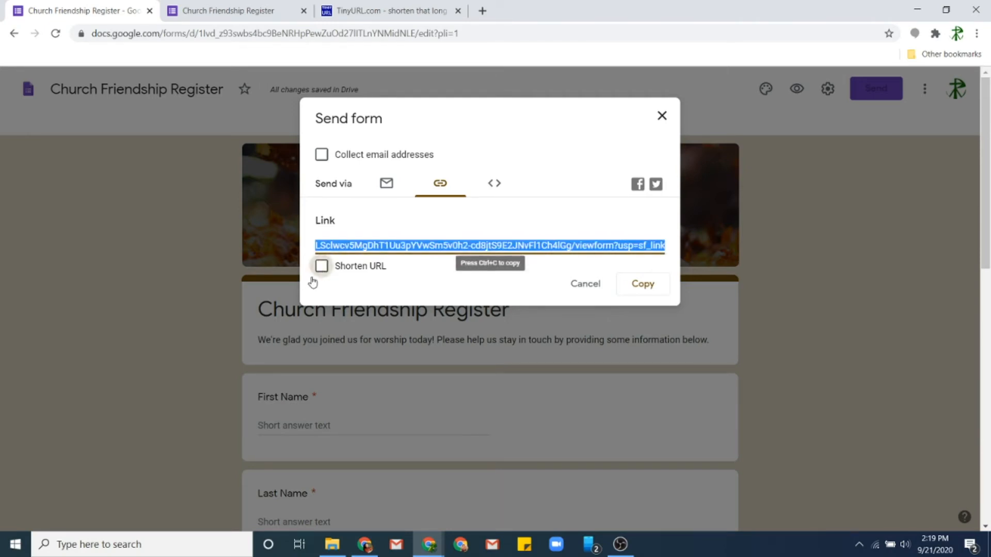
pyautogui.click(321, 266)
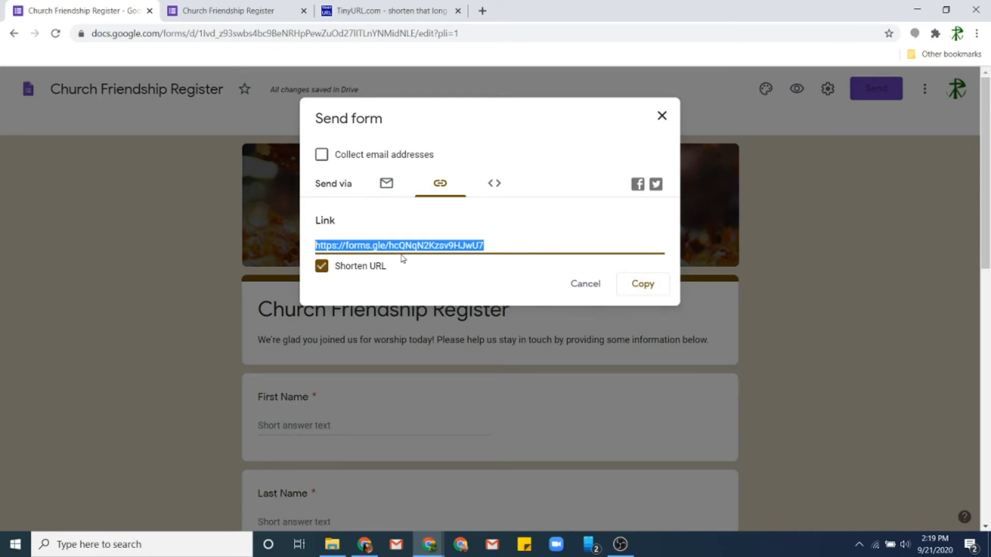
pyautogui.click(365, 268)
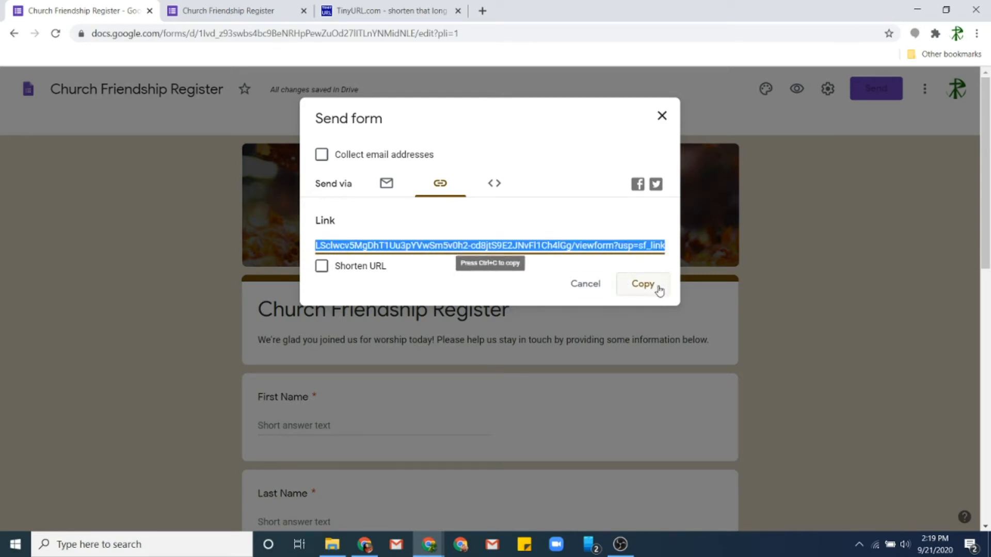
pyautogui.click(643, 292)
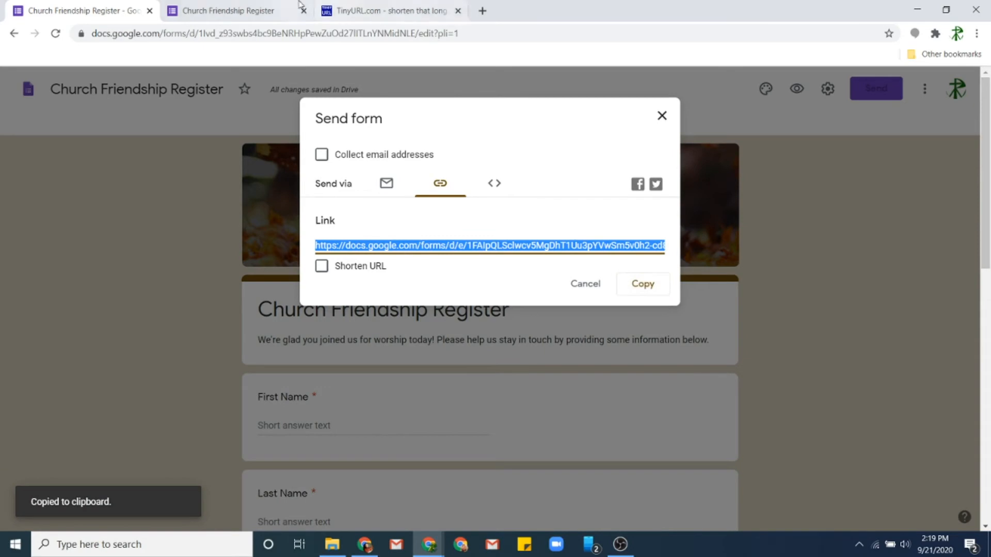
pyautogui.click(384, 7)
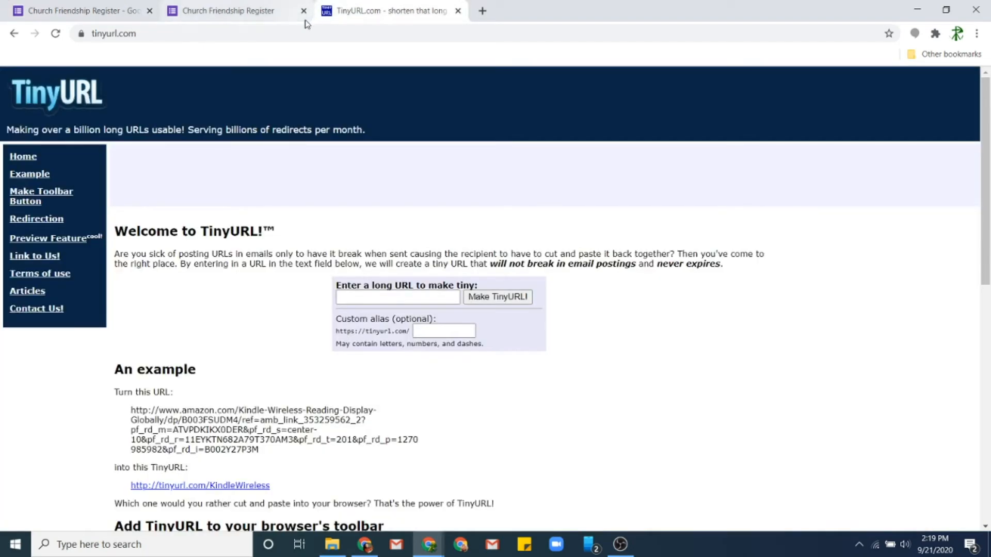
# - Paste the form's long URL into TinyURL and create it with the custom alias 'presbyfriends'
pyautogui.click(393, 300)
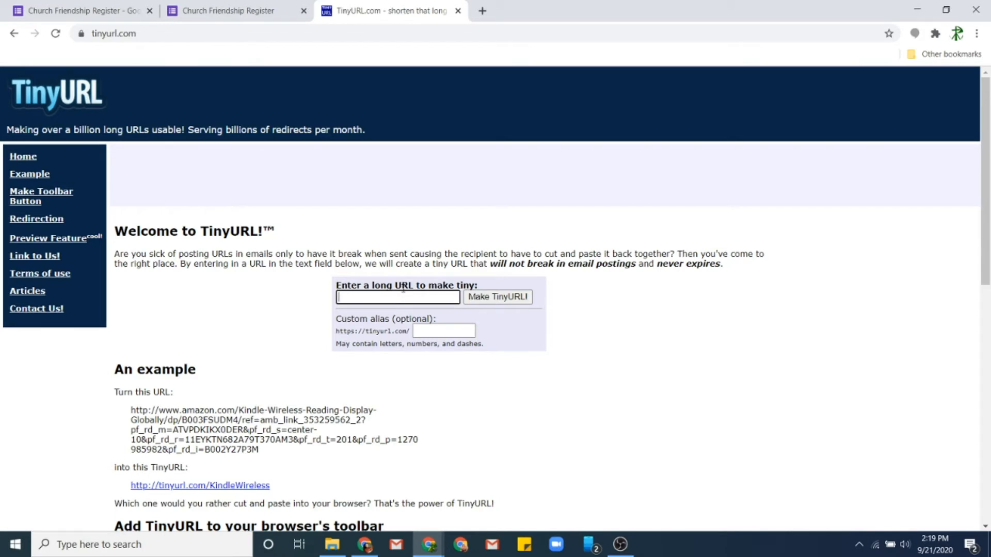
pyautogui.rightClick(392, 296)
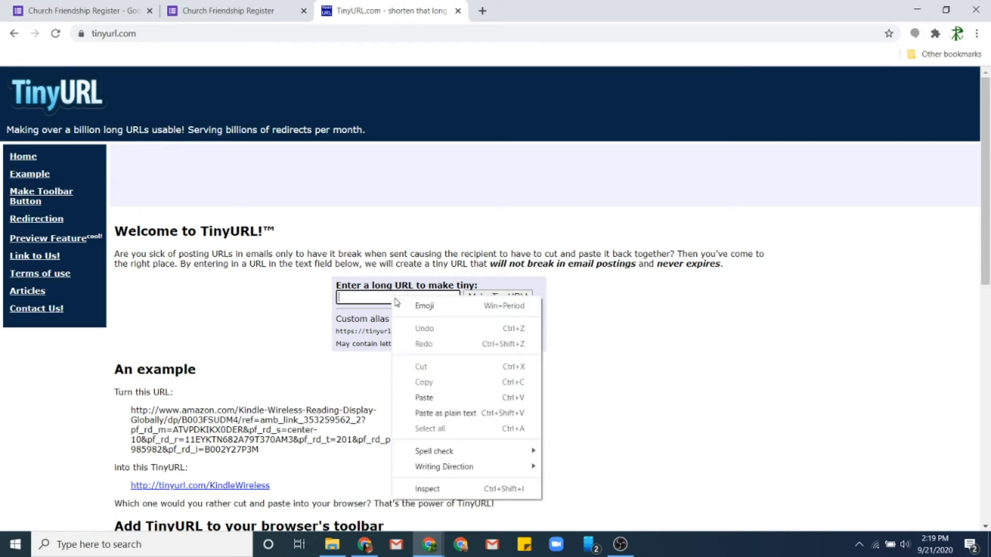
pyautogui.click(424, 398)
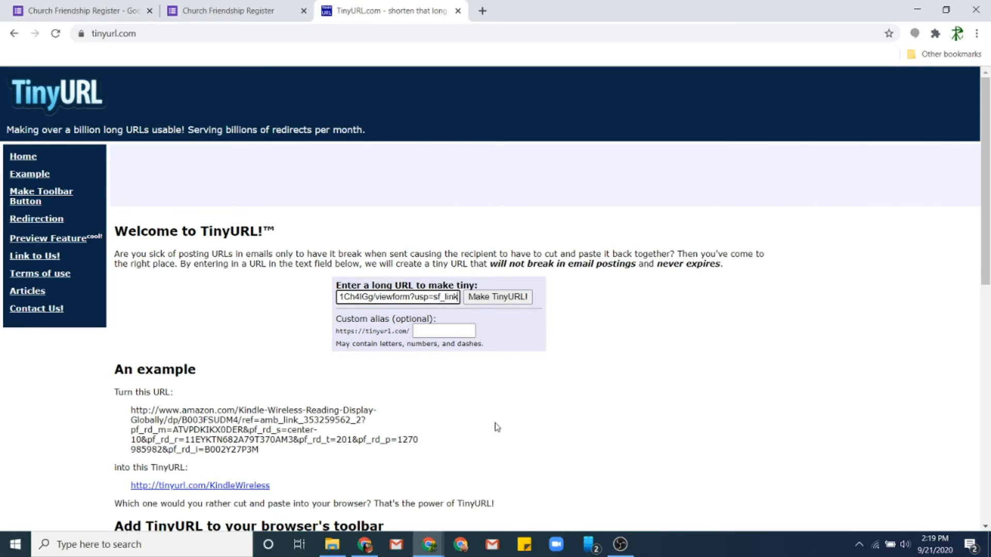
pyautogui.click(452, 336)
pyautogui.click(419, 331)
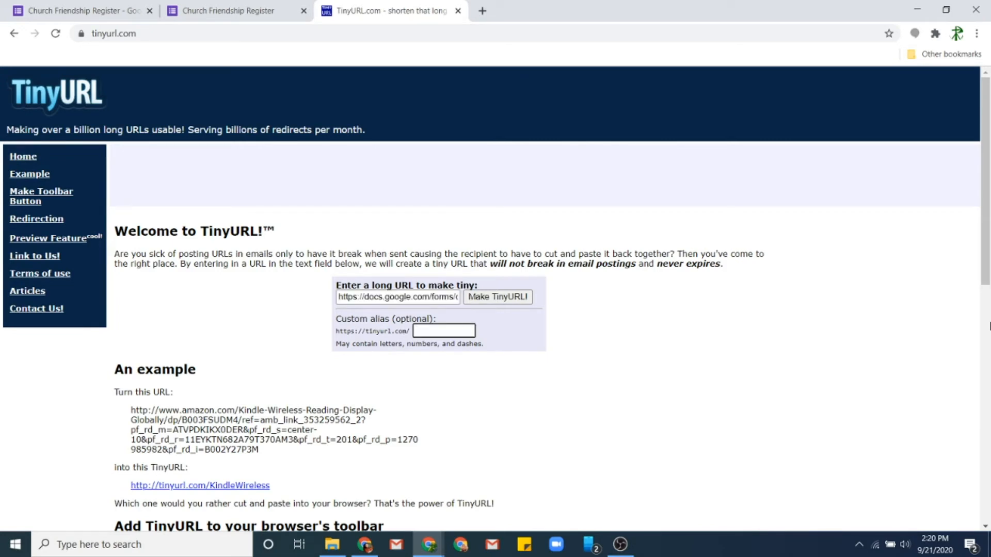
pyautogui.write('presbyfriends')
pyautogui.click(496, 298)
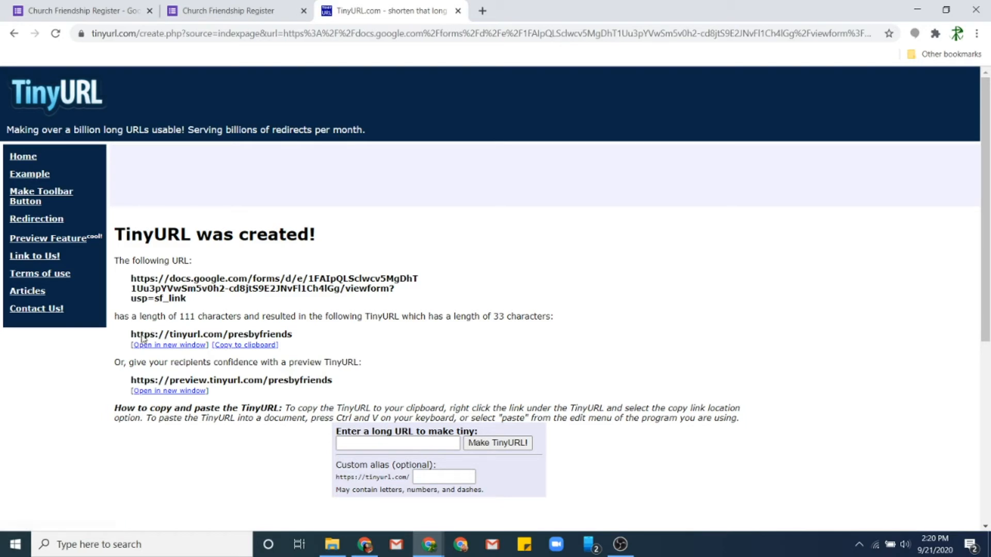
# - Copy tinyurl.com/presbyfriends and load it in a new tab to test it
pyautogui.moveTo(132, 334); pyautogui.dragTo(295, 336)
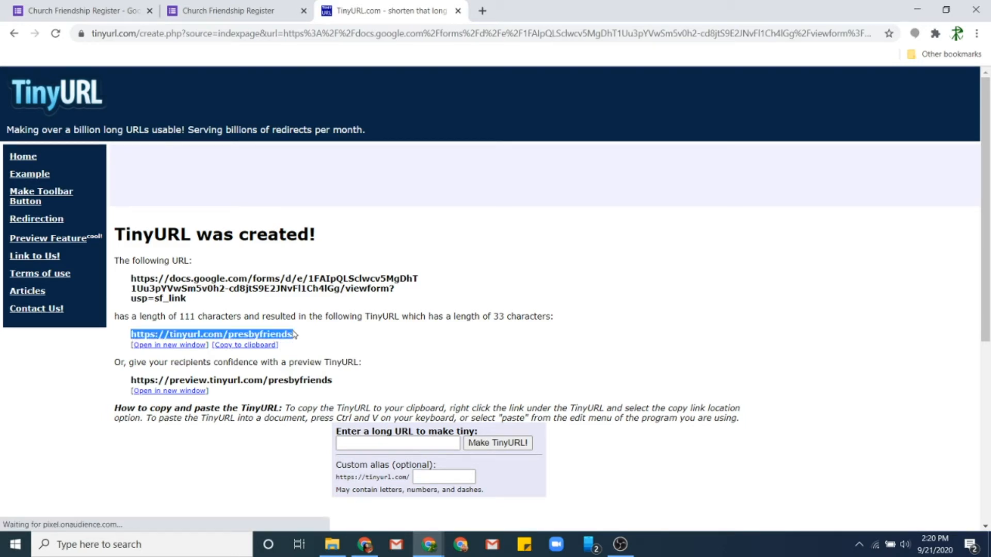
pyautogui.click(260, 347)
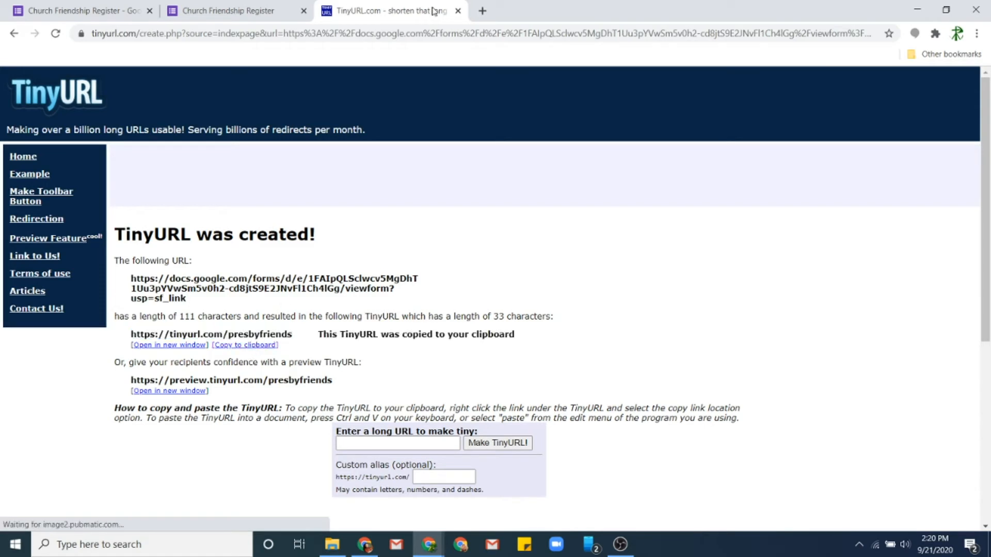
pyautogui.click(482, 10)
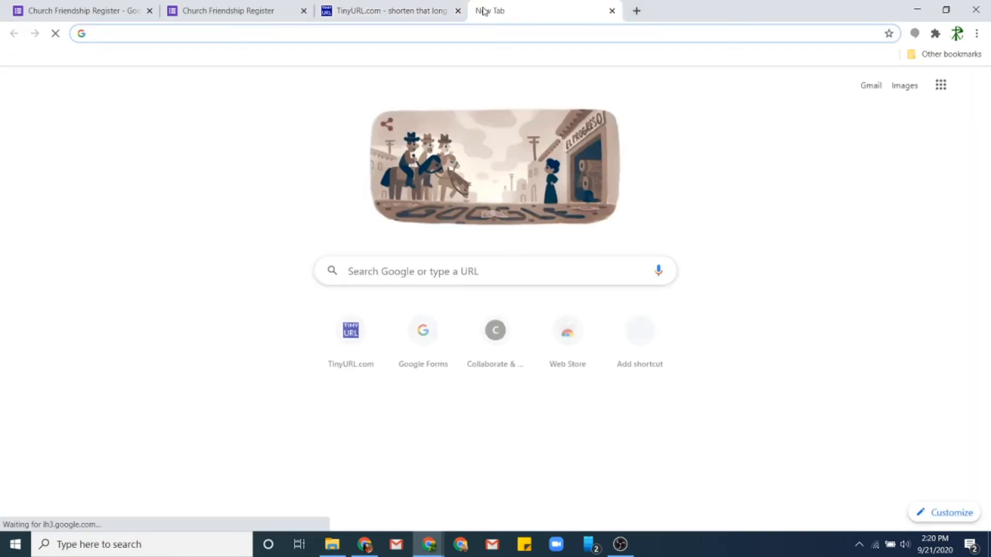
pyautogui.hotkey('ctrl', 'v')
pyautogui.press('Return')
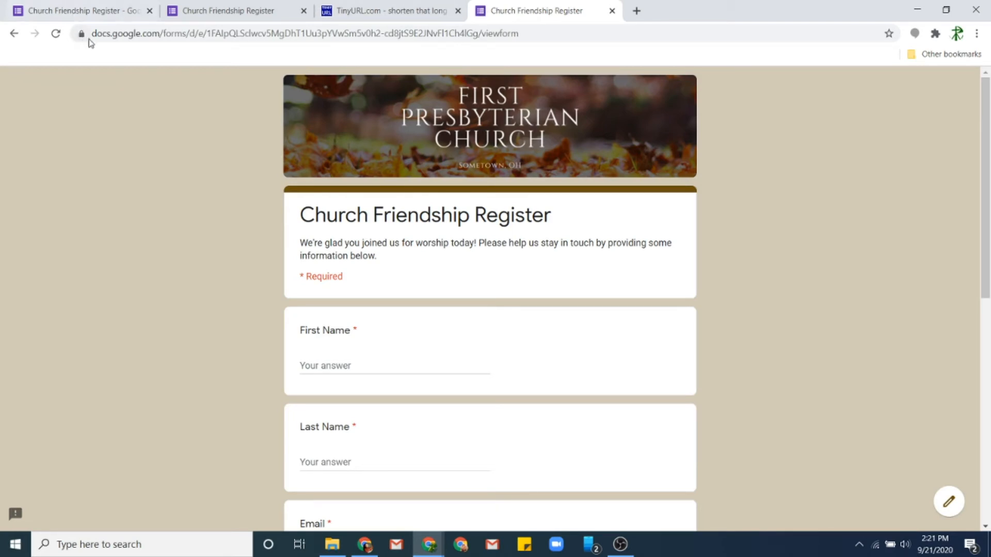
pyautogui.click(372, 13)
pyautogui.scroll(-1, 293, 365)
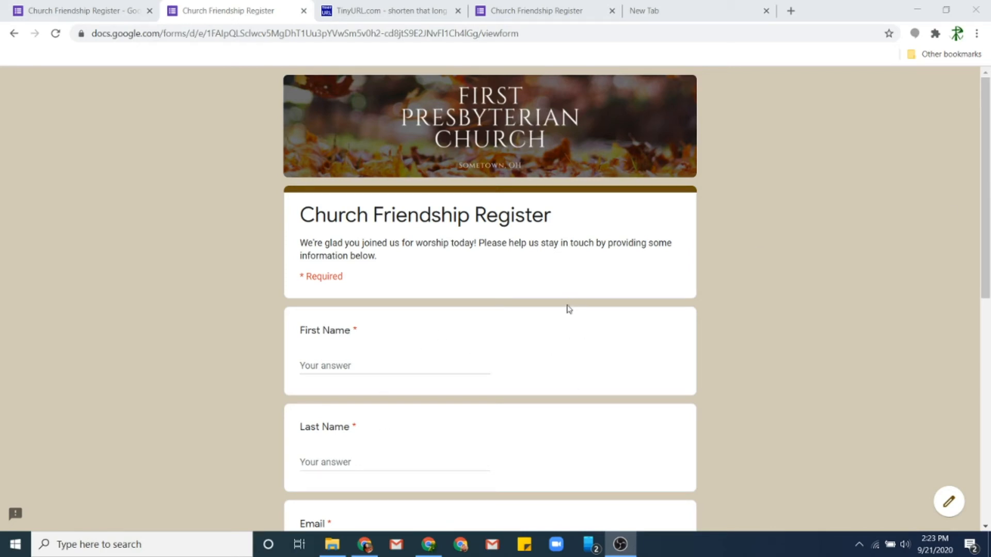
# - Close the TinyURL, form preview and blank tabs, leaving the Forms editor
pyautogui.click(458, 11)
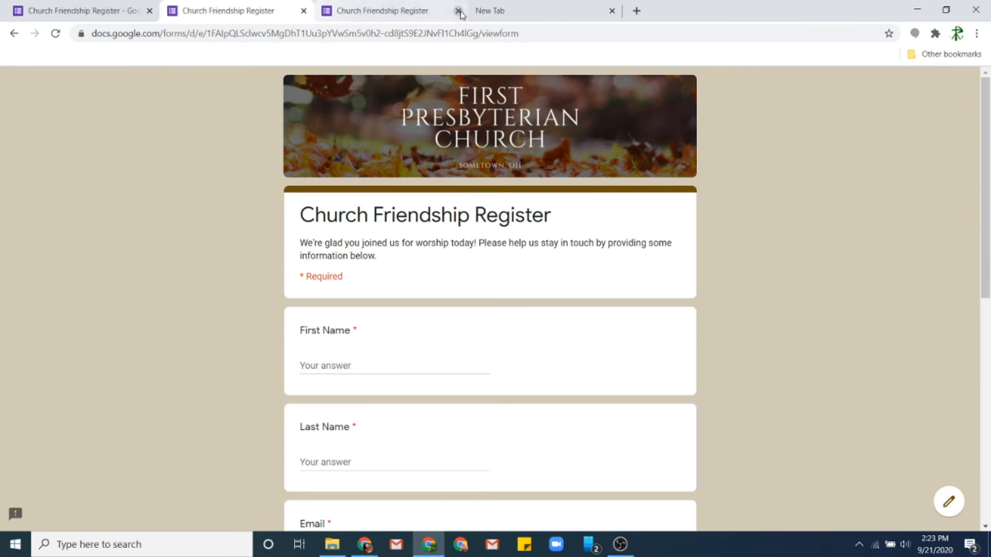
pyautogui.click(408, 12)
pyautogui.click(458, 11)
pyautogui.click(457, 11)
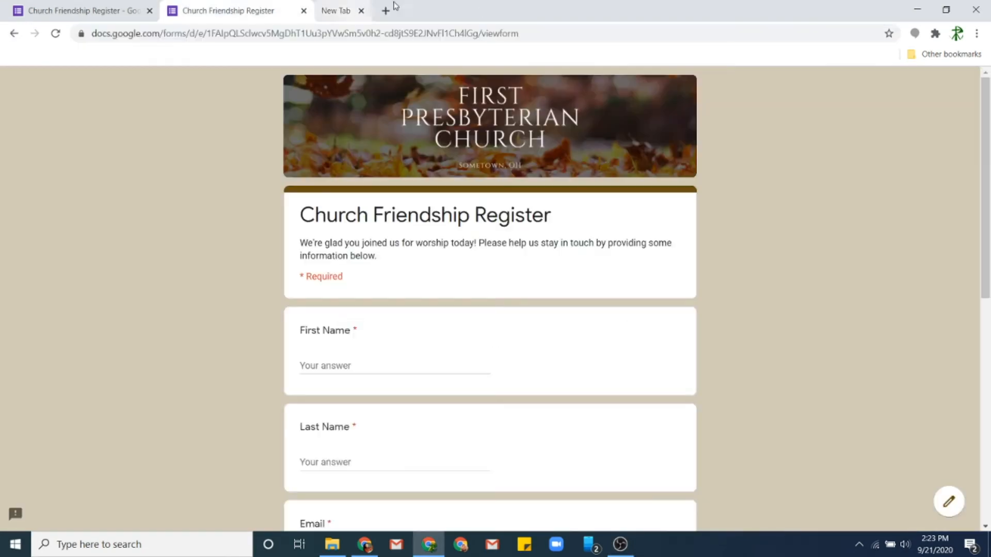
pyautogui.click(303, 11)
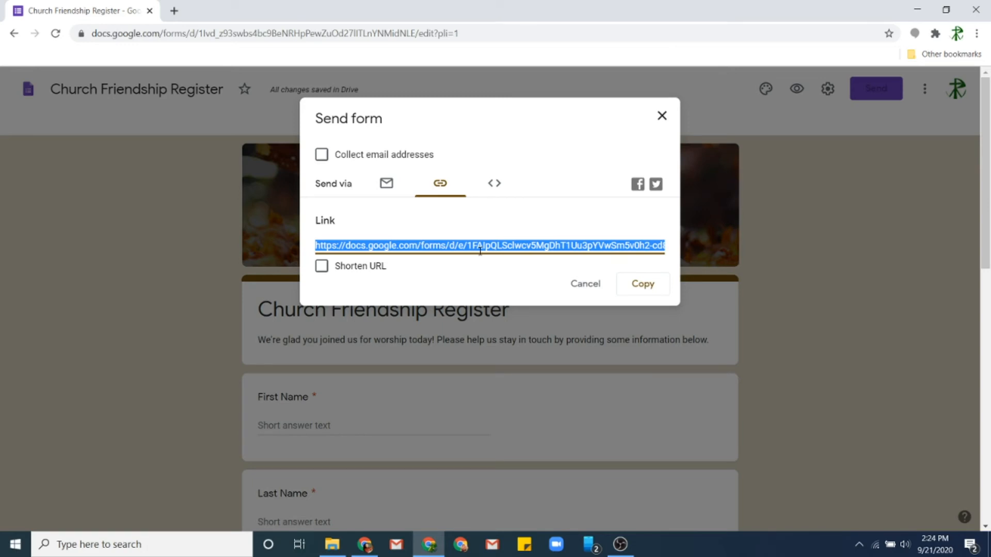
# - Copy the full form link again and switch to the Squarespace Chrome window
pyautogui.click(643, 288)
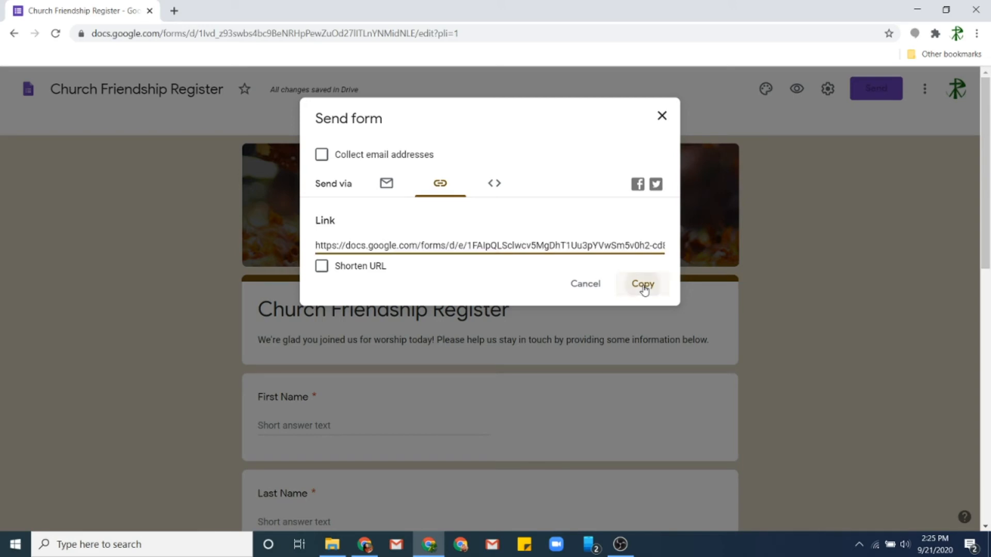
pyautogui.click(356, 550)
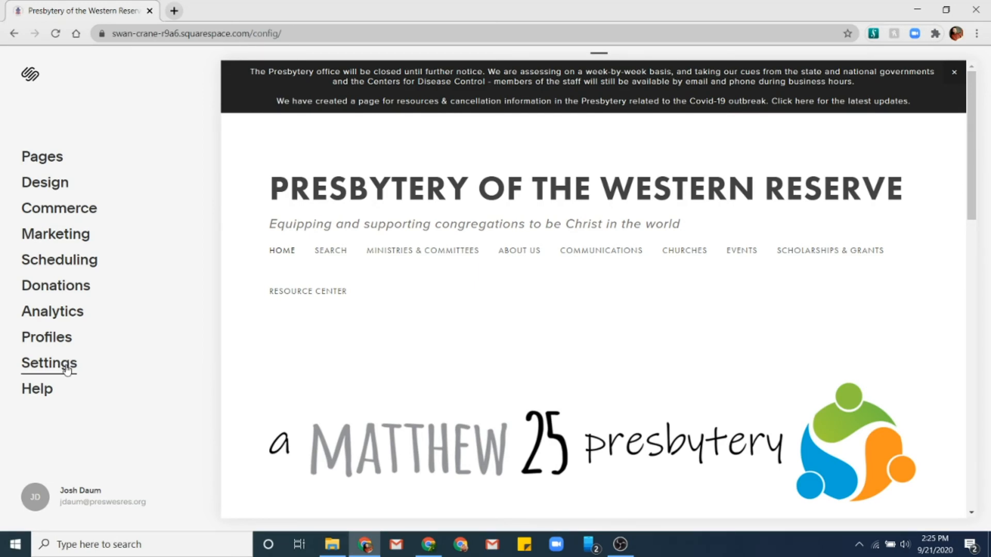
# - In Settings > Advanced > URL Mappings, add '/friendship -> <form URL> 301' at the list's end
pyautogui.click(67, 369)
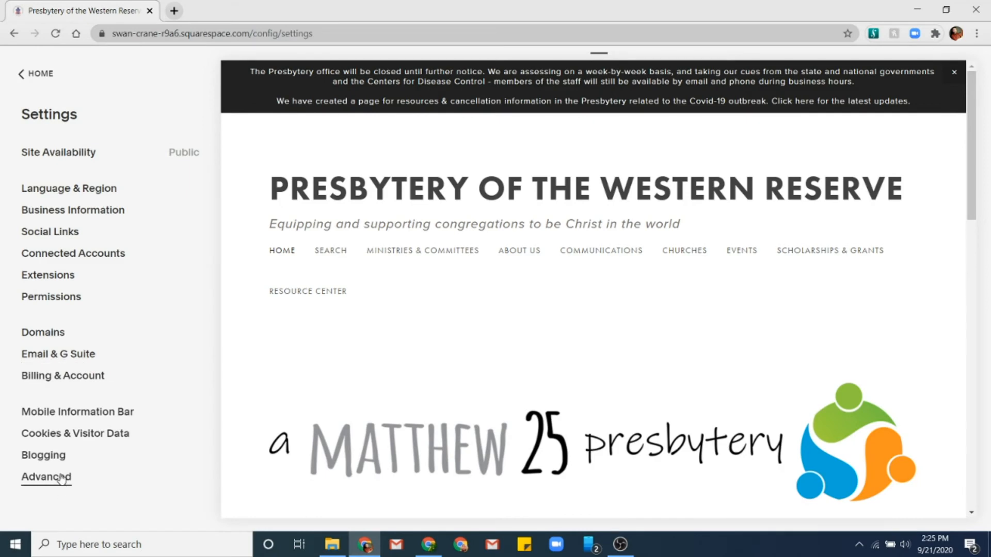
pyautogui.click(60, 478)
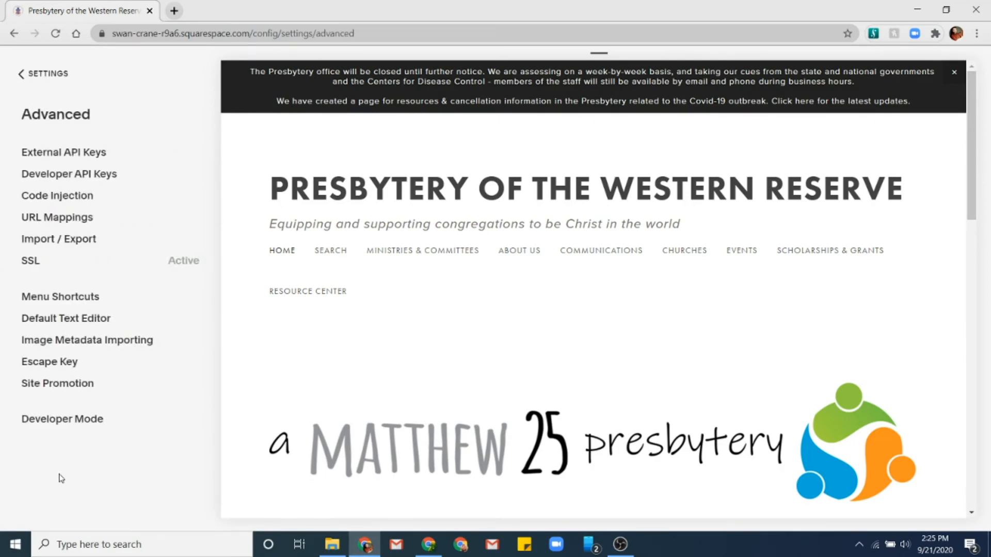
pyautogui.click(49, 222)
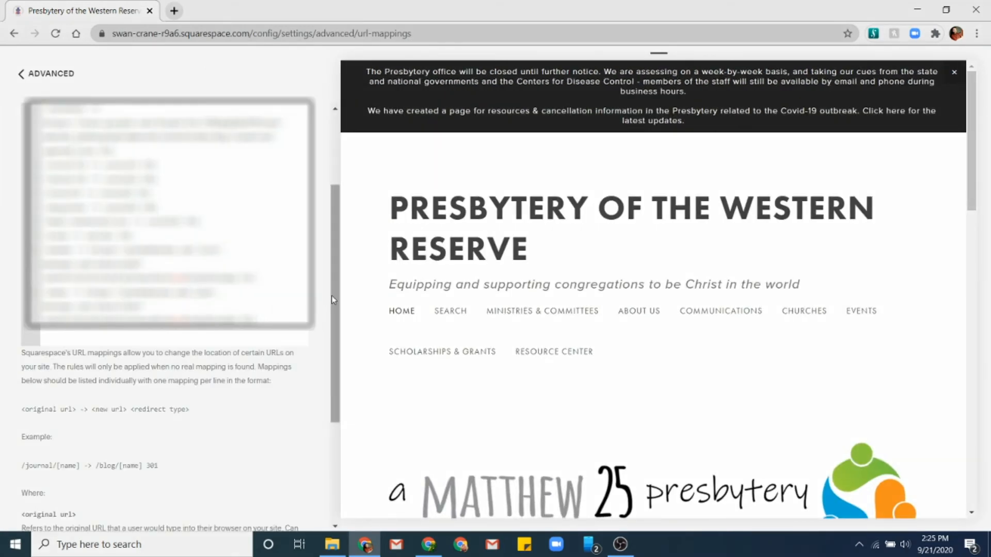
pyautogui.press('Return')
pyautogui.press('Return')
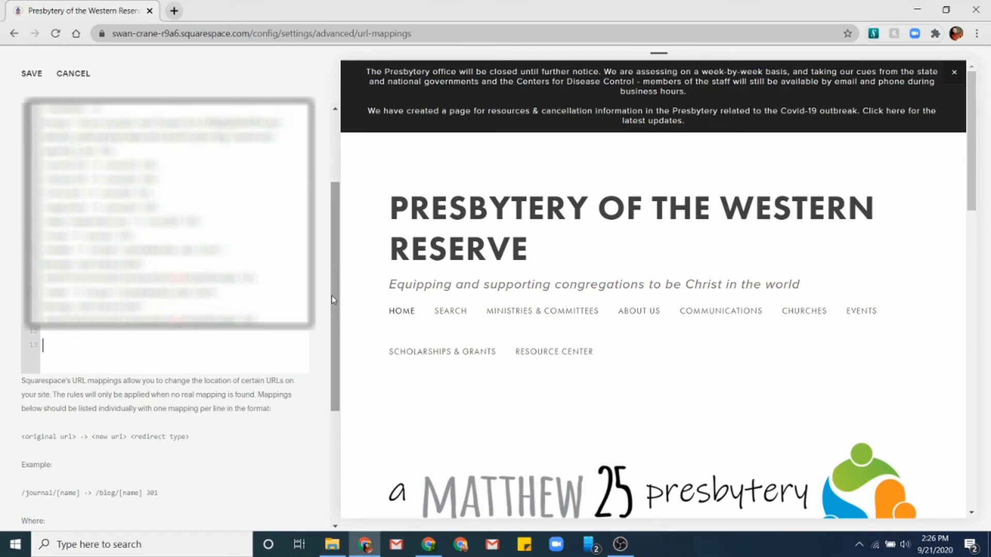
pyautogui.write('/friendship ->')
pyautogui.hotkey('ctrl', 'v')
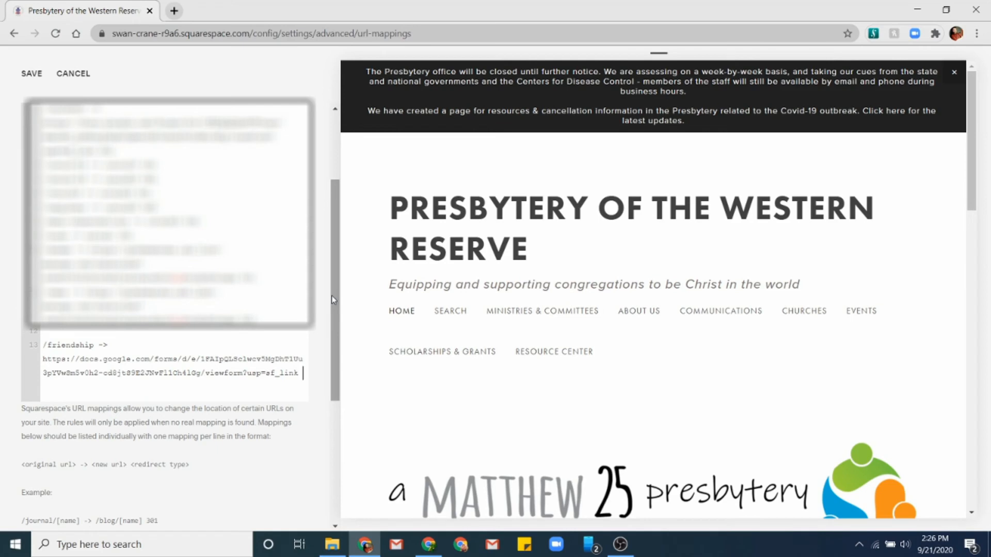
pyautogui.write('301')
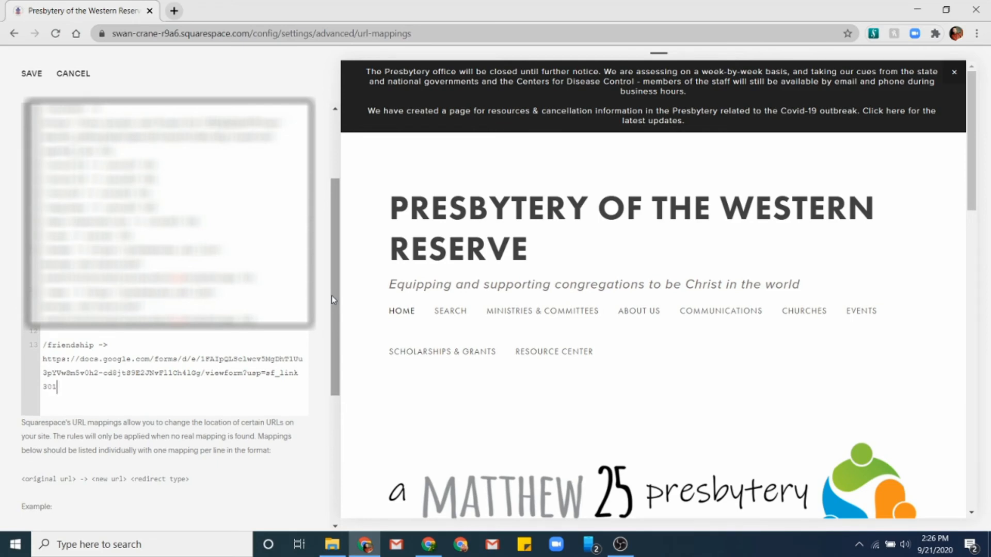
pyautogui.press('Up')
pyautogui.press('Up')
pyautogui.press('Up')
pyautogui.press('Up')
pyautogui.press('Delete')
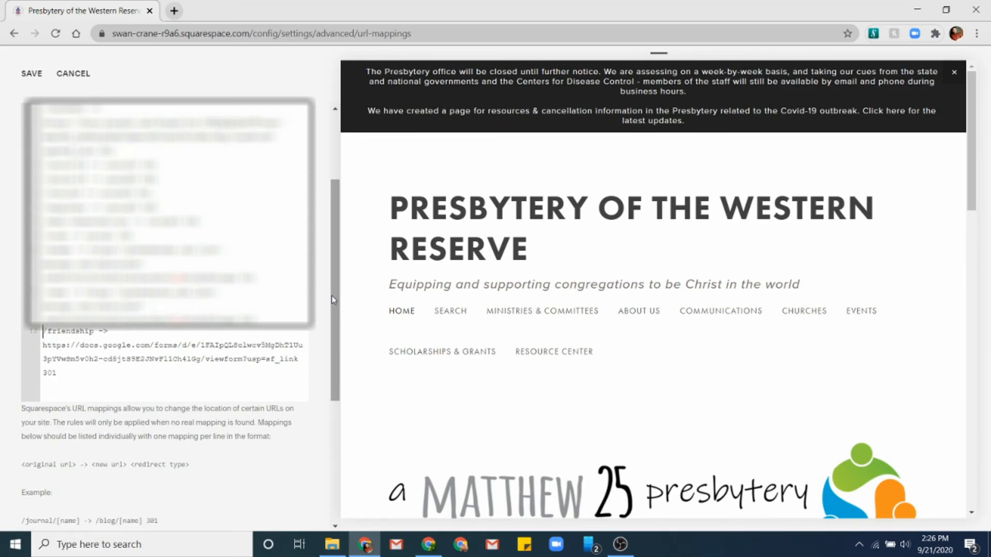
# - Save the mapping and visit preswesres.org/friendship in a new tab to test the redirect
pyautogui.click(32, 76)
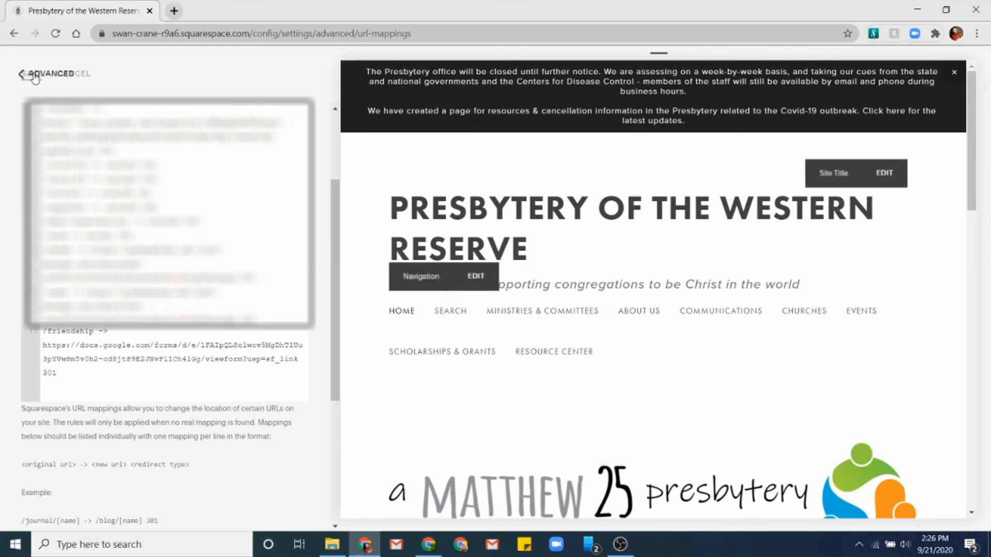
pyautogui.click(173, 11)
pyautogui.write('pres')
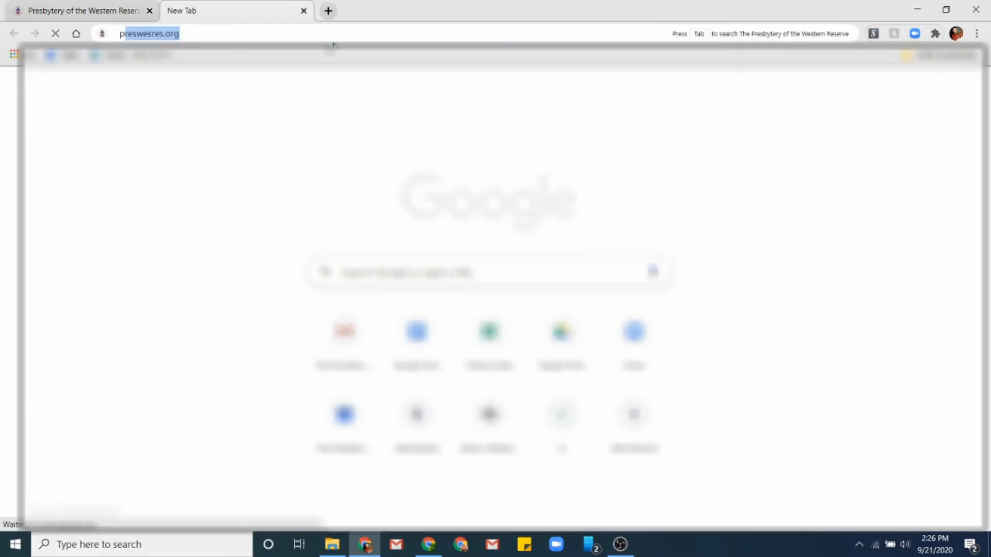
pyautogui.write('wesres.org/f')
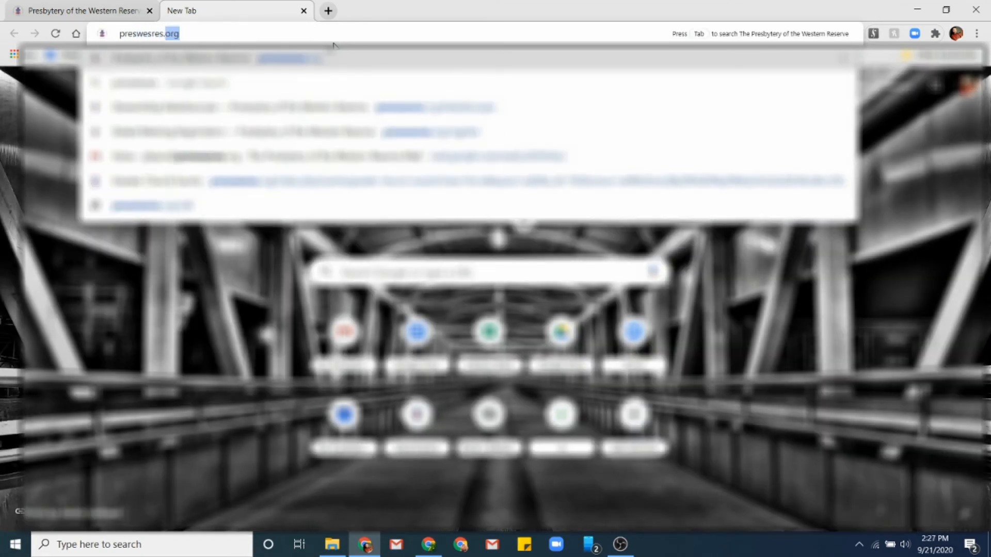
pyautogui.write('riendship')
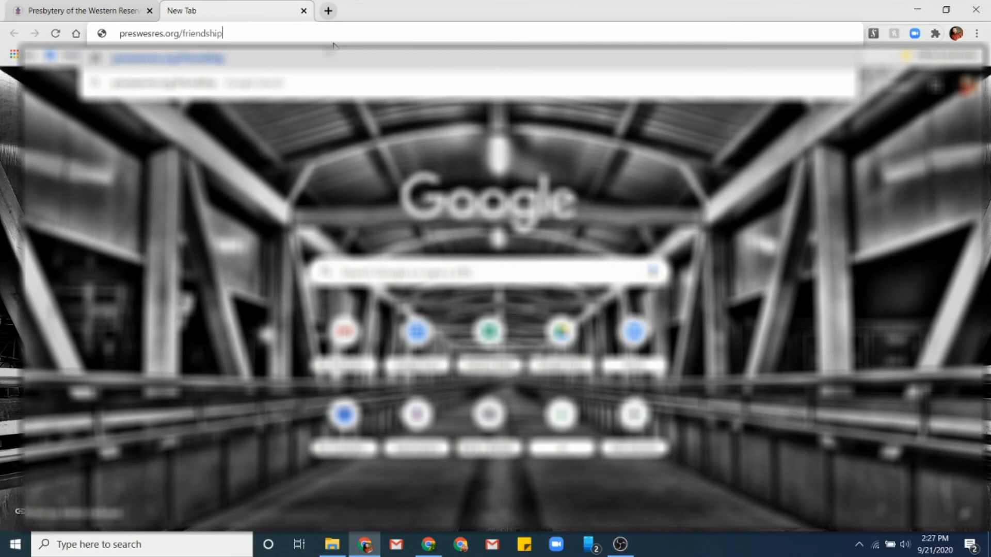
pyautogui.press('Return')
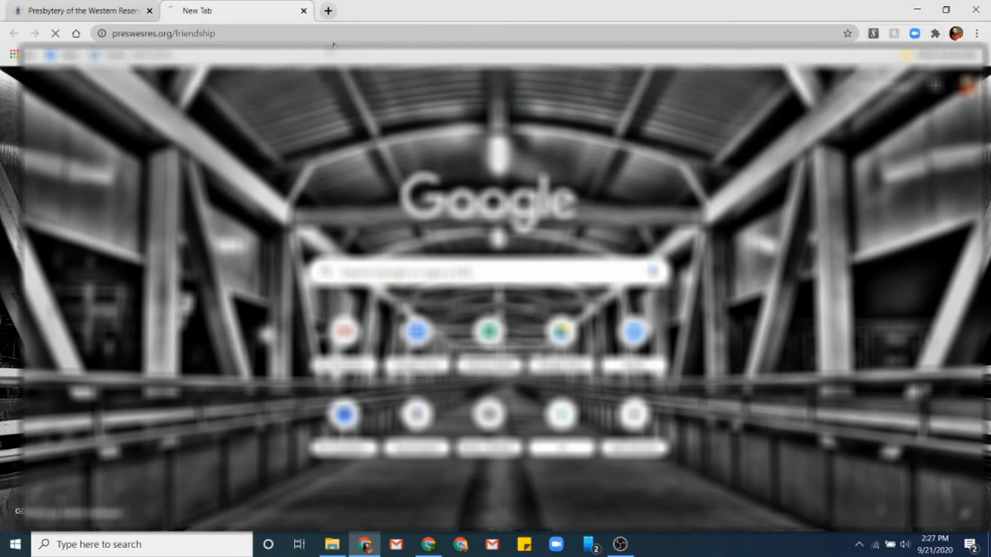